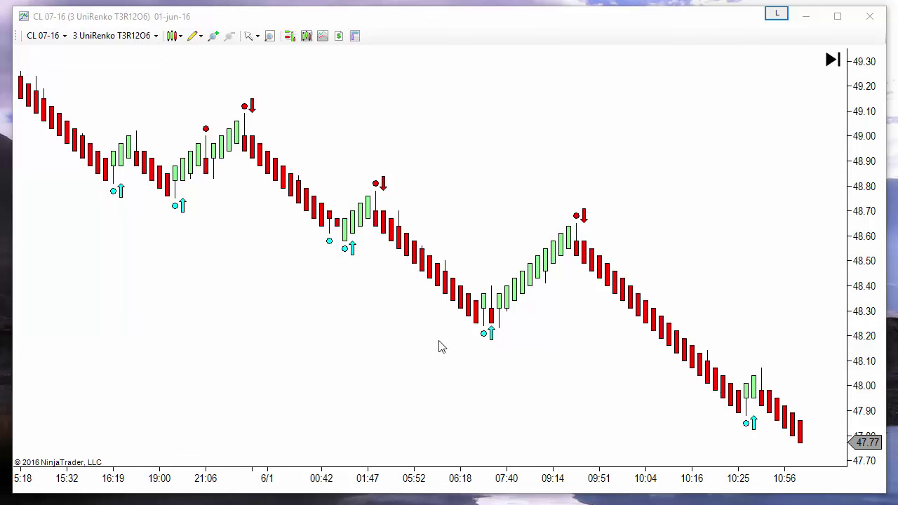
Examine the buy and sell signal dots and arrows at the swing highs and lows across the chart's earlier price history
{"action": "left_click_drag", "start_coordinate": [669, 484], "coordinate": [531, 484]}
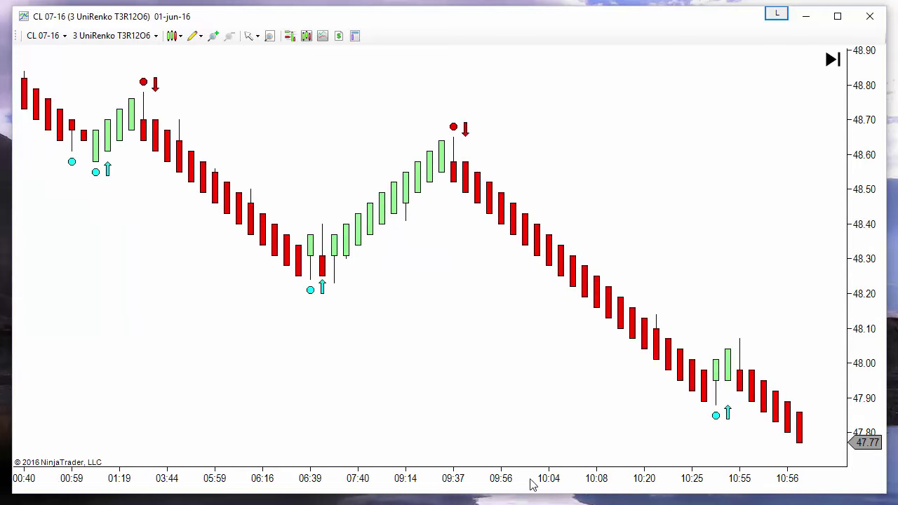
{"action": "left_click_drag", "start_coordinate": [344, 379], "coordinate": [557, 425]}
{"action": "left_click_drag", "start_coordinate": [400, 372], "coordinate": [513, 377]}
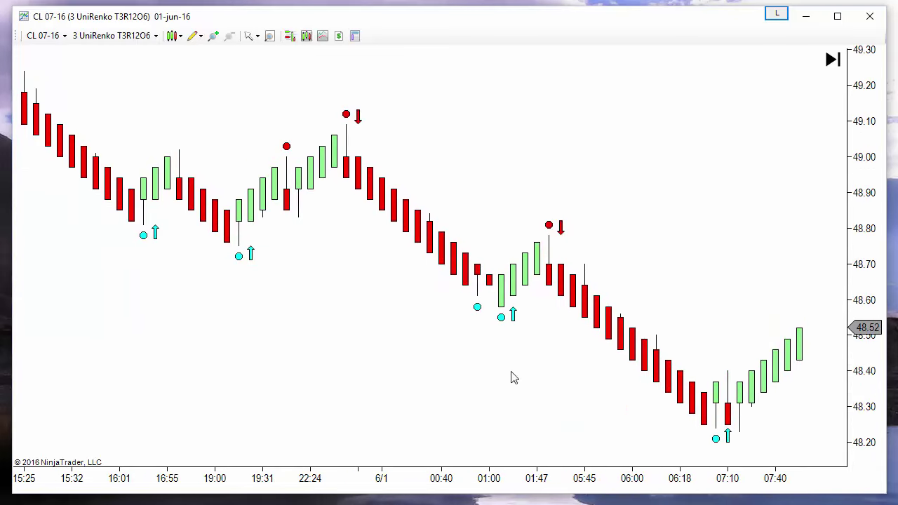
{"action": "left_click", "coordinate": [500, 317]}
{"action": "left_click", "coordinate": [549, 225]}
{"action": "left_click", "coordinate": [501, 317]}
{"action": "left_click", "coordinate": [560, 228]}
{"action": "left_click", "coordinate": [524, 327]}
{"action": "left_click_drag", "start_coordinate": [476, 484], "coordinate": [570, 501]}
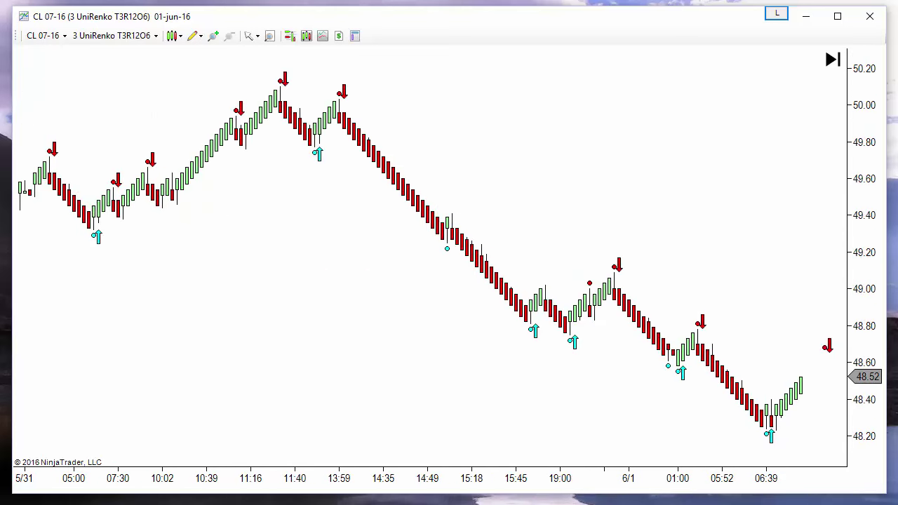
Set the TIS_Reversal indicator's Stoch_Limit_0 to 15 and Stoch_Limit_1 to 85, and update the chart
{"action": "right_click", "coordinate": [322, 292]}
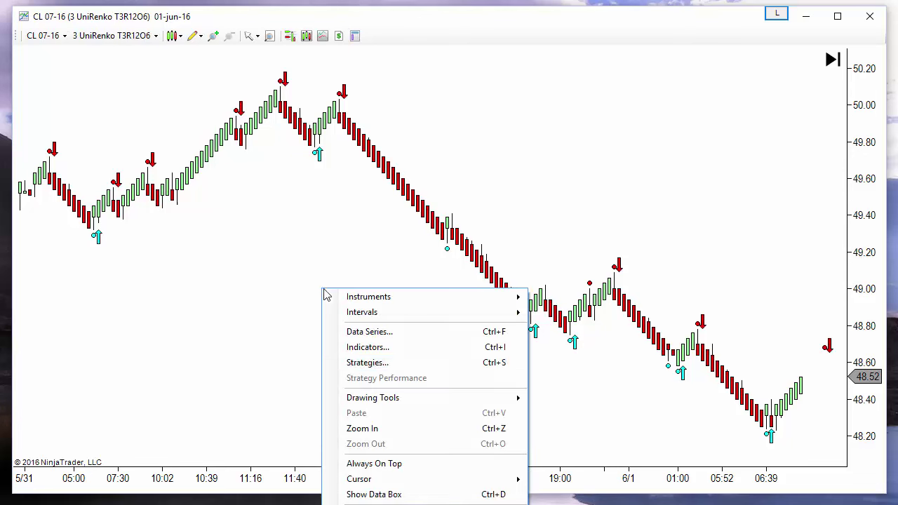
{"action": "left_click", "coordinate": [424, 358]}
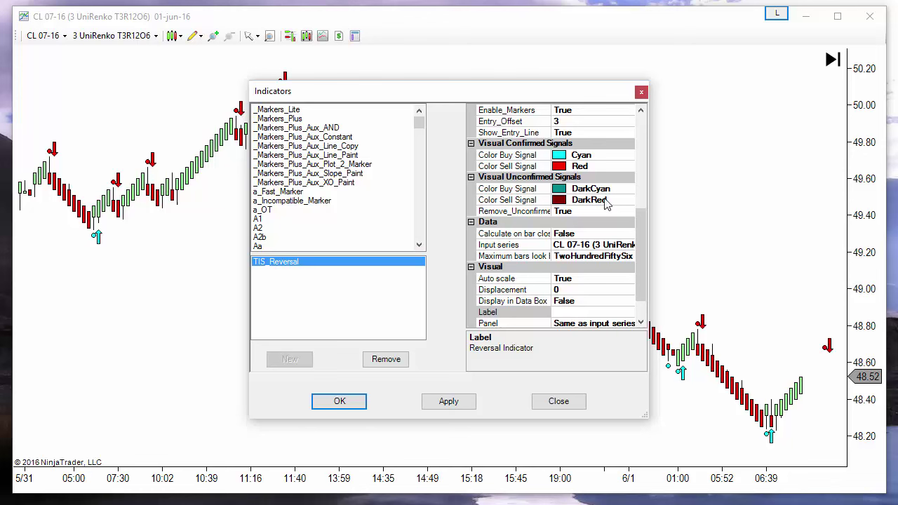
{"action": "left_click_drag", "start_coordinate": [638, 234], "coordinate": [638, 184]}
{"action": "left_click", "coordinate": [588, 166]}
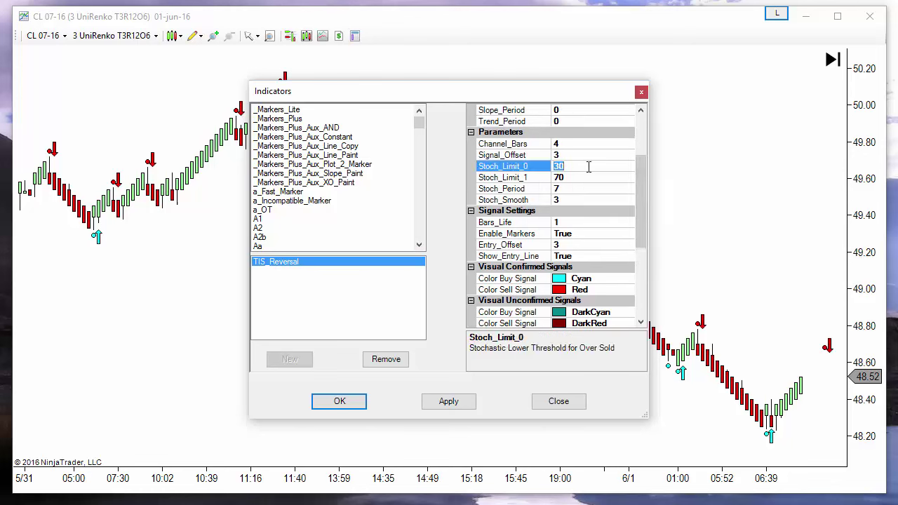
{"action": "left_click", "coordinate": [573, 177]}
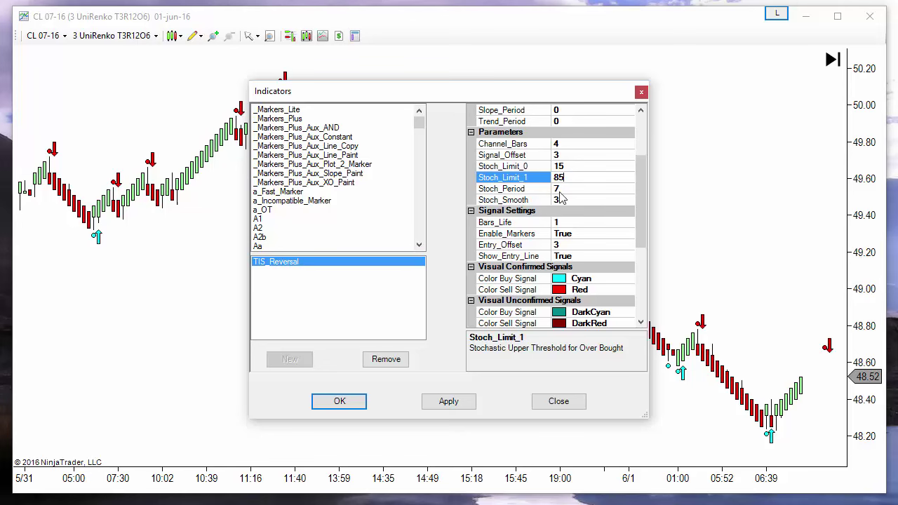
{"action": "left_click", "coordinate": [340, 401]}
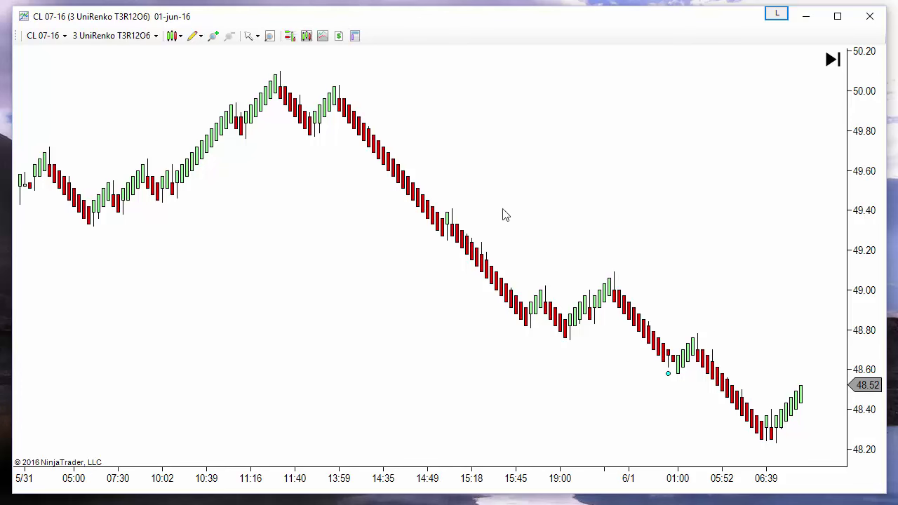
Add the Stochastics indicator to the chart in a new panel and apply it
{"action": "left_click_drag", "start_coordinate": [639, 479], "coordinate": [465, 467]}
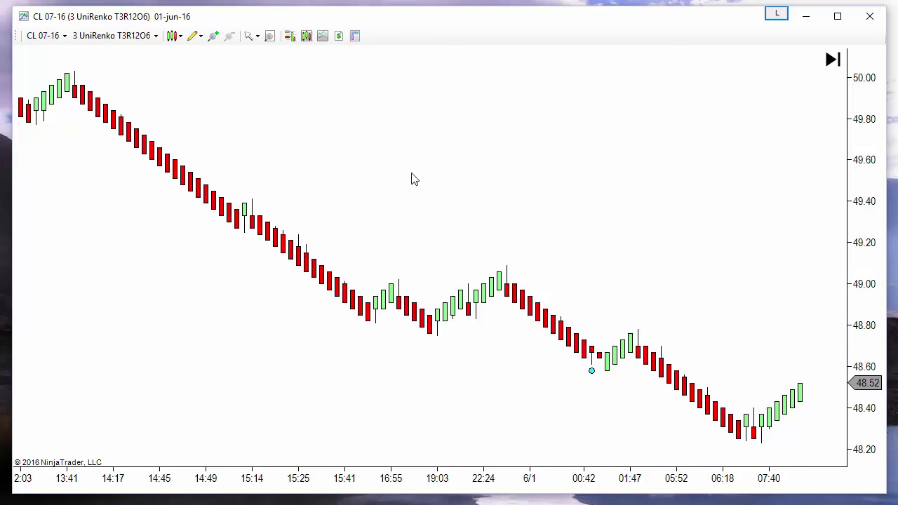
{"action": "right_click", "coordinate": [359, 119]}
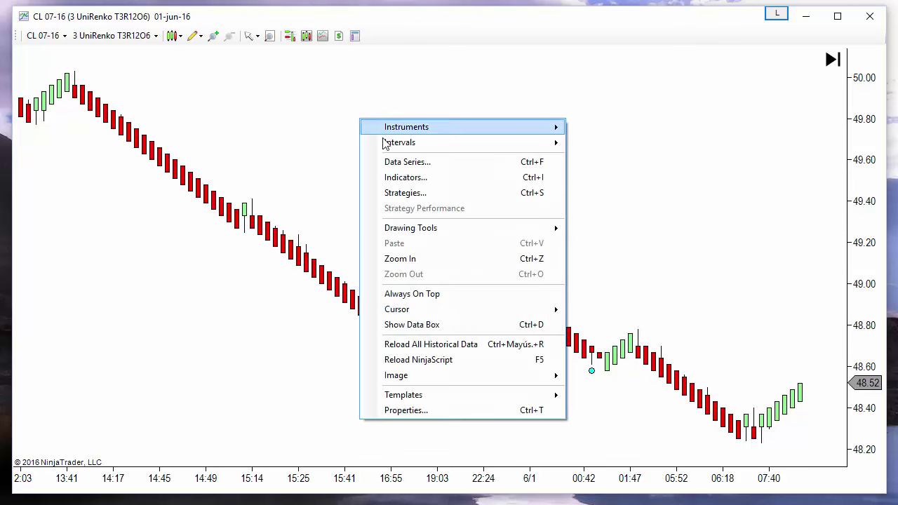
{"action": "left_click", "coordinate": [416, 184]}
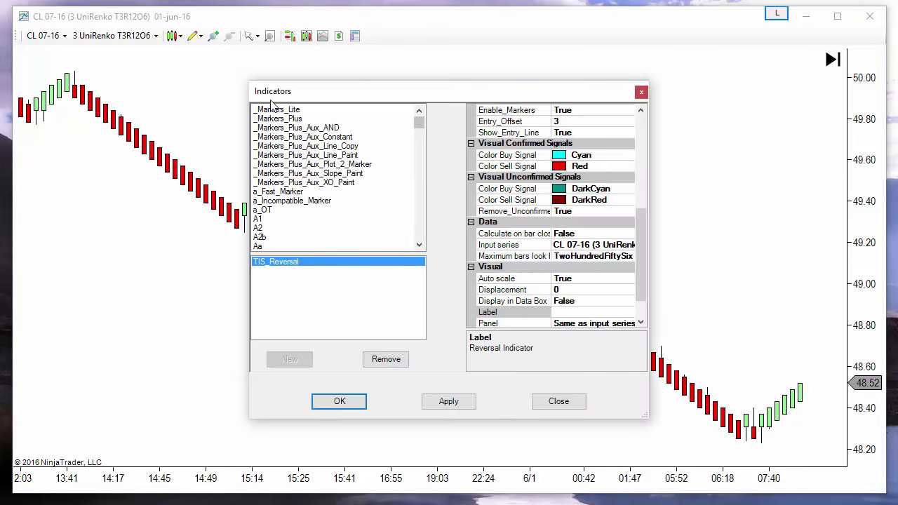
{"action": "left_click", "coordinate": [313, 201]}
{"action": "key", "text": "s"}
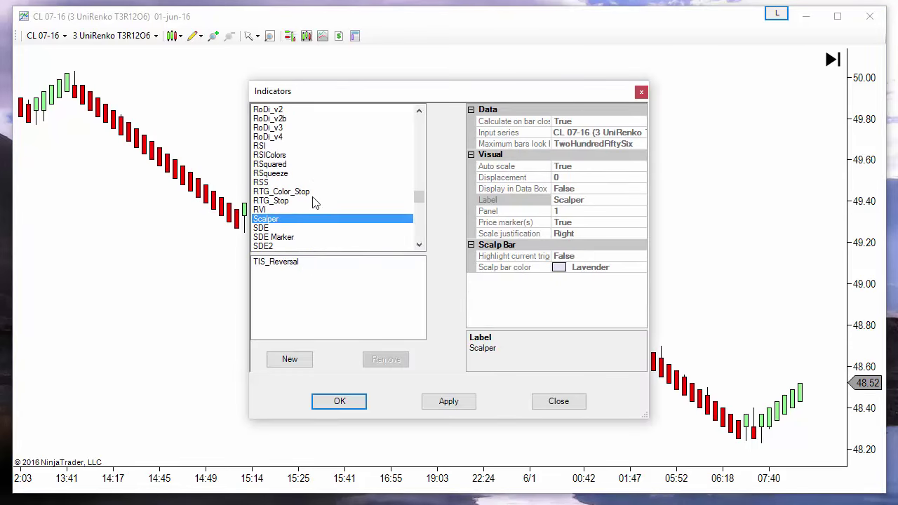
{"action": "scroll", "coordinate": [312, 200], "scroll_direction": "down", "scroll_amount": 10}
{"action": "scroll", "coordinate": [312, 201], "scroll_direction": "down", "scroll_amount": 10}
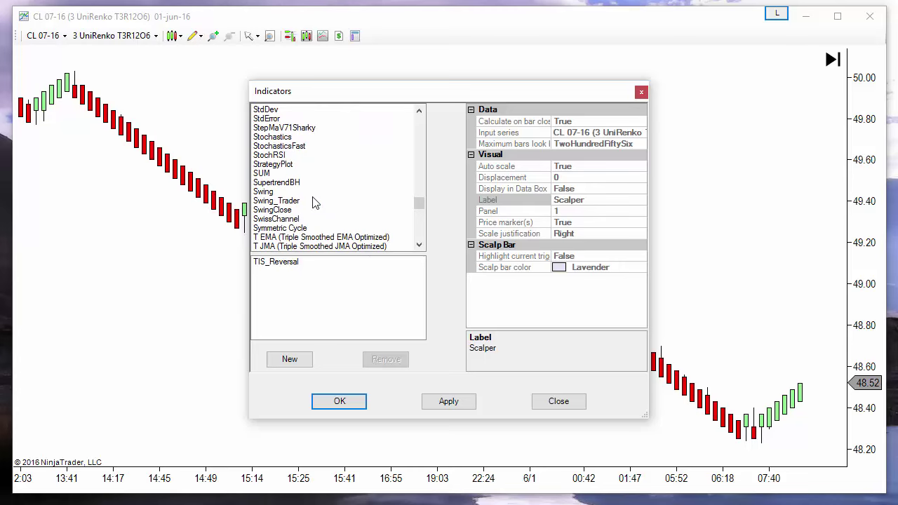
{"action": "scroll", "coordinate": [287, 169], "scroll_direction": "up", "scroll_amount": 1}
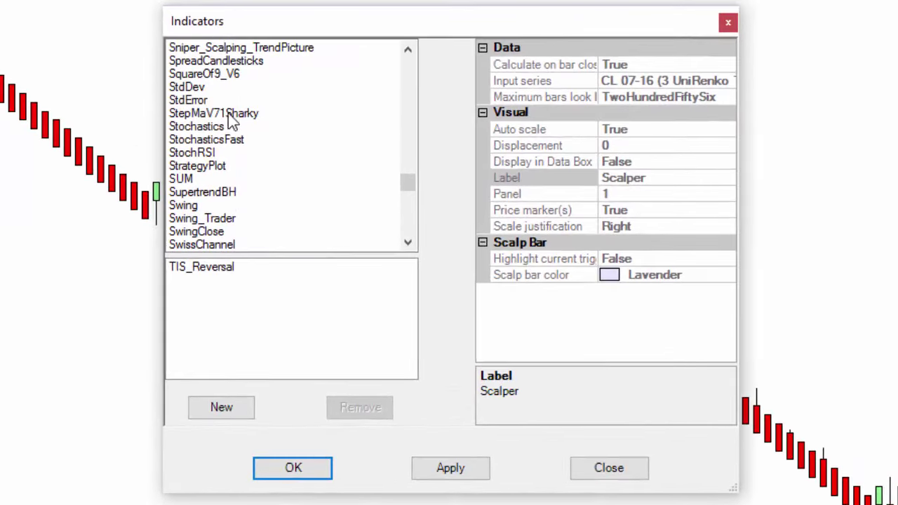
{"action": "double_click", "coordinate": [214, 129]}
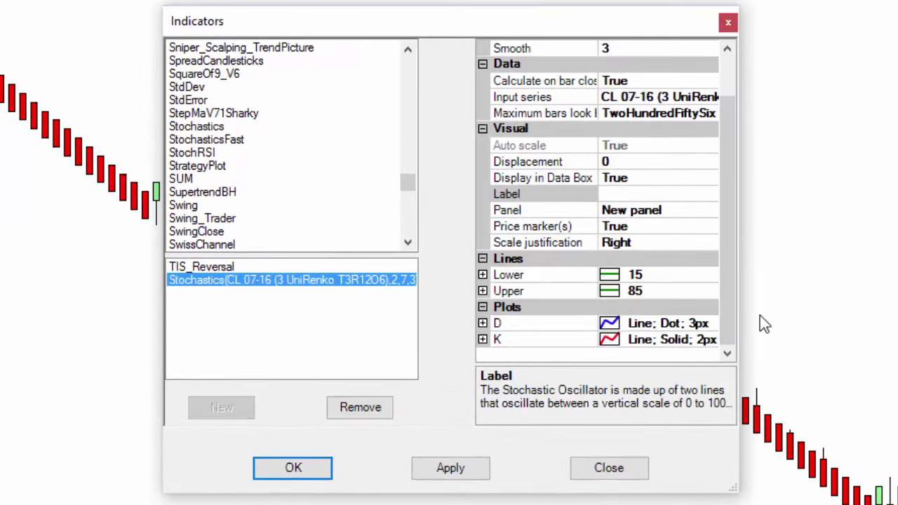
{"action": "scroll", "coordinate": [729, 298], "scroll_direction": "up", "scroll_amount": 1}
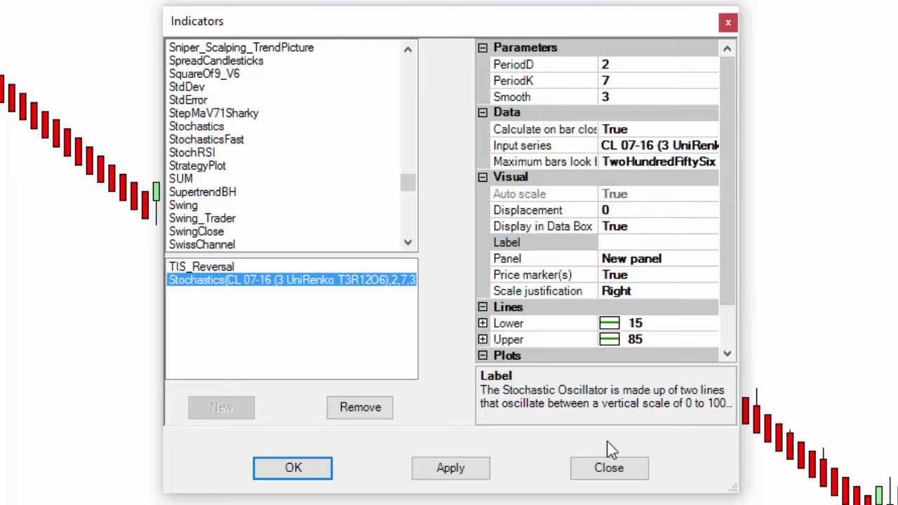
{"action": "left_click", "coordinate": [450, 469]}
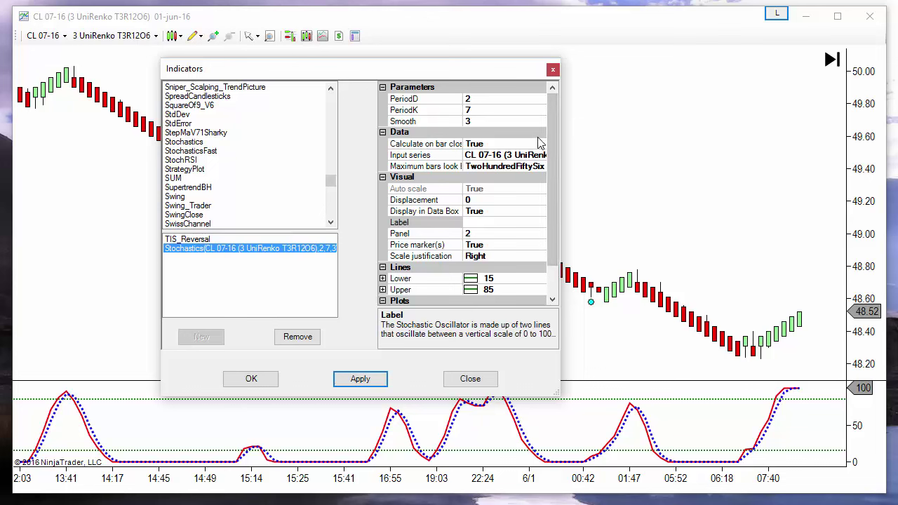
Set the Stochastics indicator's PeriodD to 1 and apply the change
{"action": "left_click", "coordinate": [484, 98]}
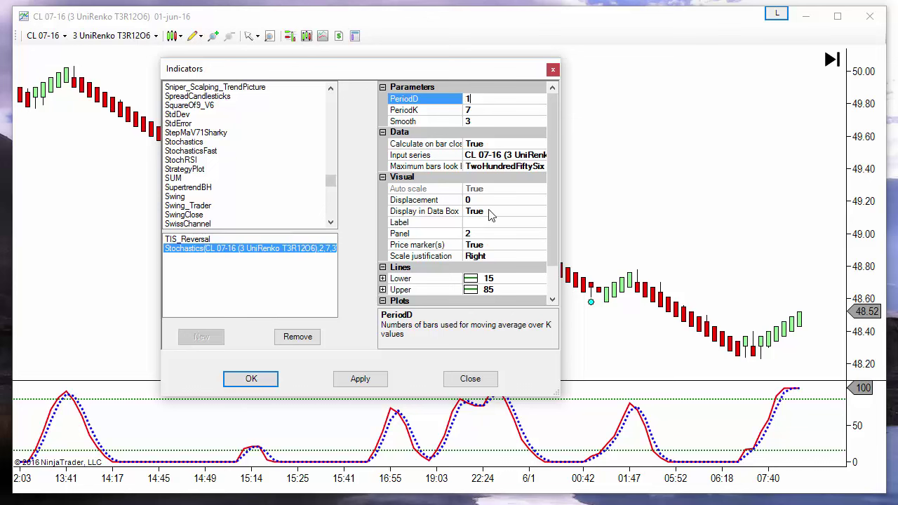
{"action": "type", "text": "1"}
{"action": "left_click", "coordinate": [369, 379]}
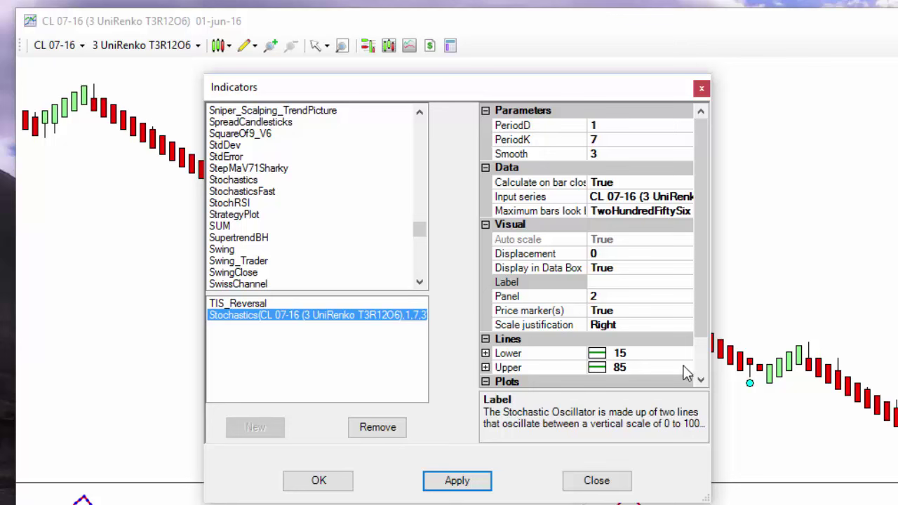
Change the plot style of the Stochastics D plot to Dot and apply it
{"action": "scroll", "coordinate": [696, 317], "scroll_direction": "down", "scroll_amount": 1}
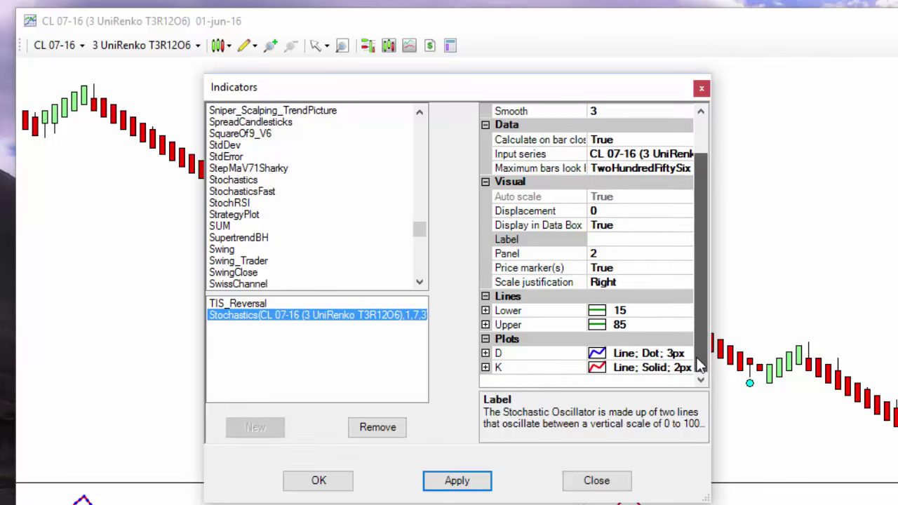
{"action": "left_click", "coordinate": [485, 353]}
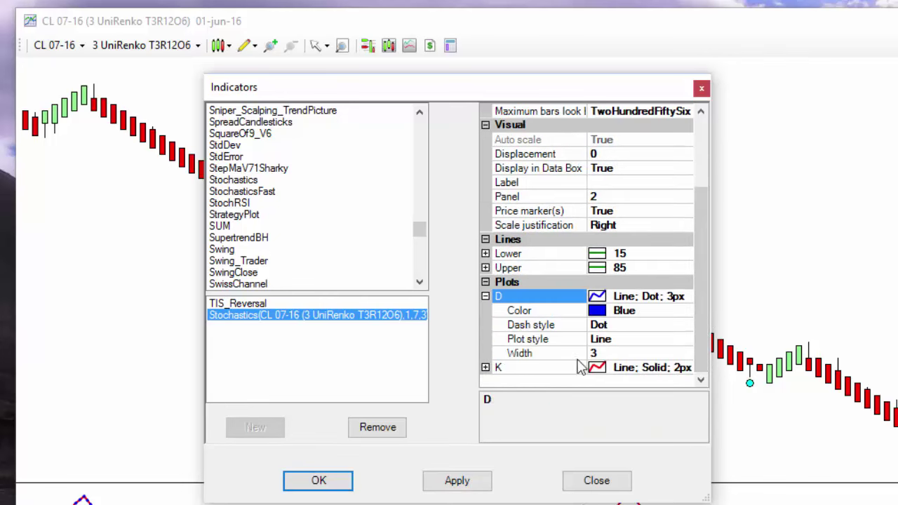
{"action": "left_click", "coordinate": [637, 339]}
{"action": "left_click", "coordinate": [684, 340]}
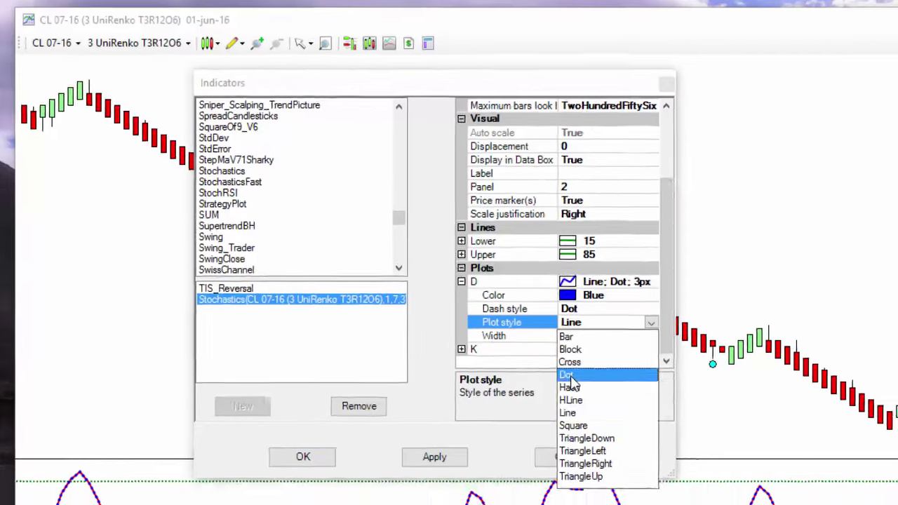
{"action": "left_click", "coordinate": [569, 376]}
{"action": "left_click", "coordinate": [434, 456]}
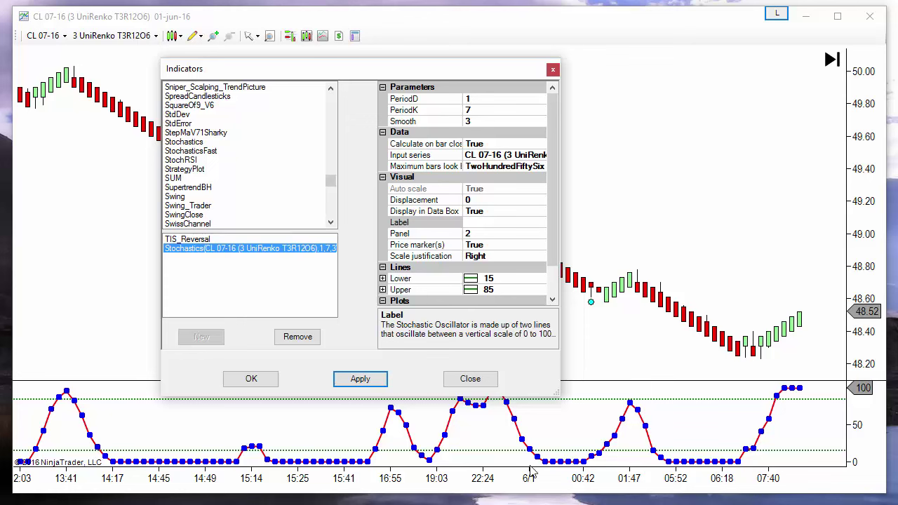
Compare the Stochastics Lower and Upper line values, PeriodK and Smooth with TIS_Reversal's Stoch_Limit_0, Stoch_Limit_1, Stoch_Period and Stoch_Smooth
{"action": "scroll", "coordinate": [552, 300], "scroll_direction": "down", "scroll_amount": 1}
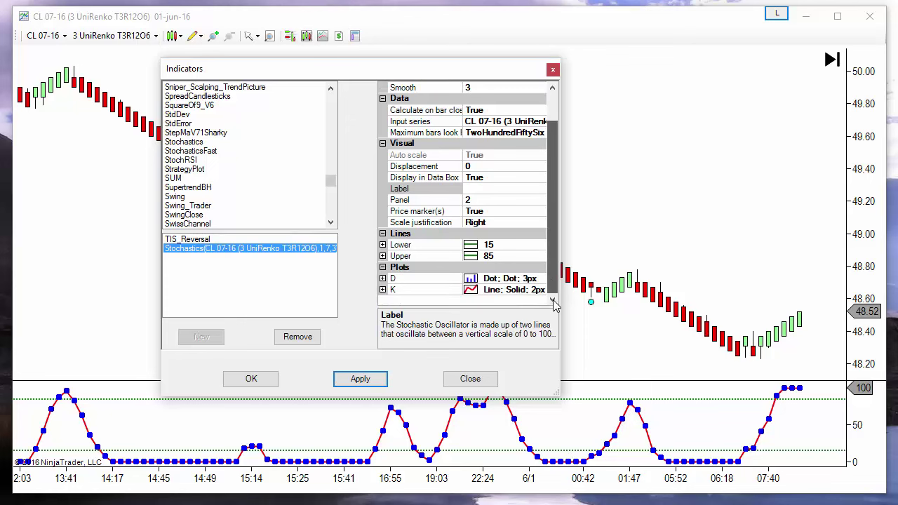
{"action": "left_click", "coordinate": [382, 244]}
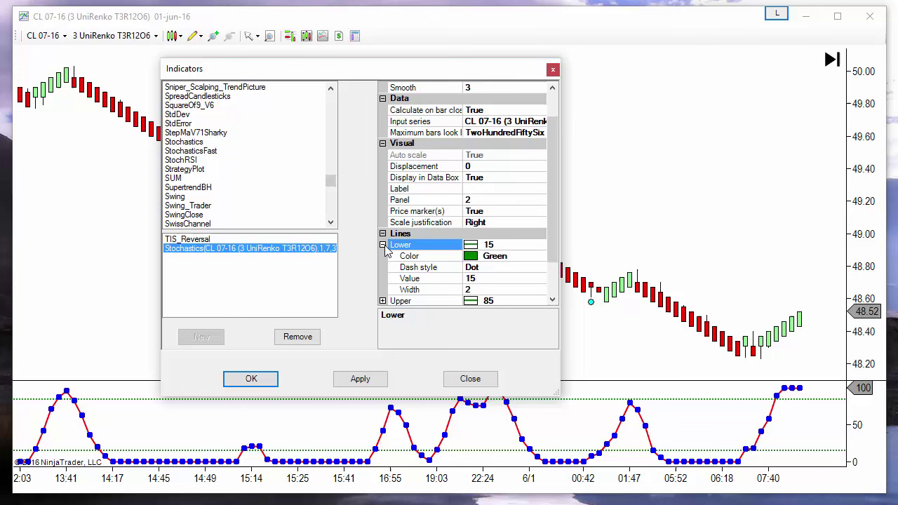
{"action": "left_click", "coordinate": [382, 301]}
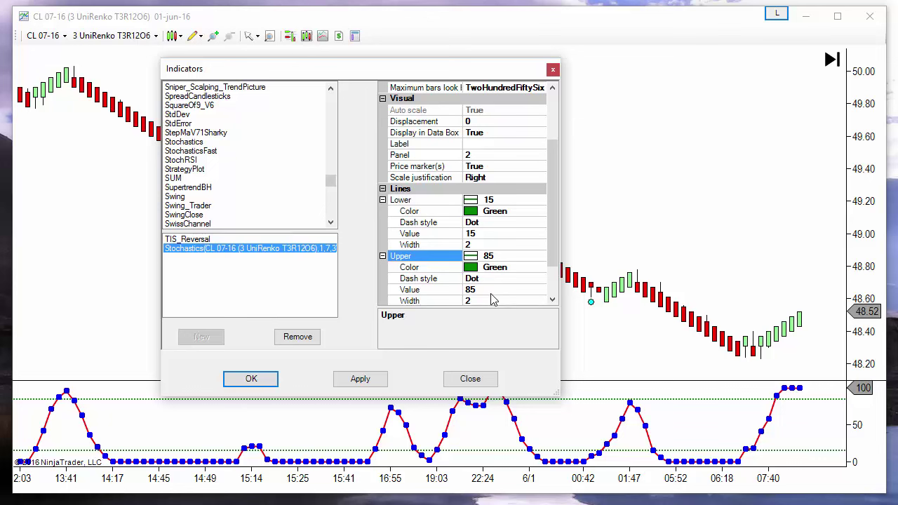
{"action": "left_click", "coordinate": [187, 239]}
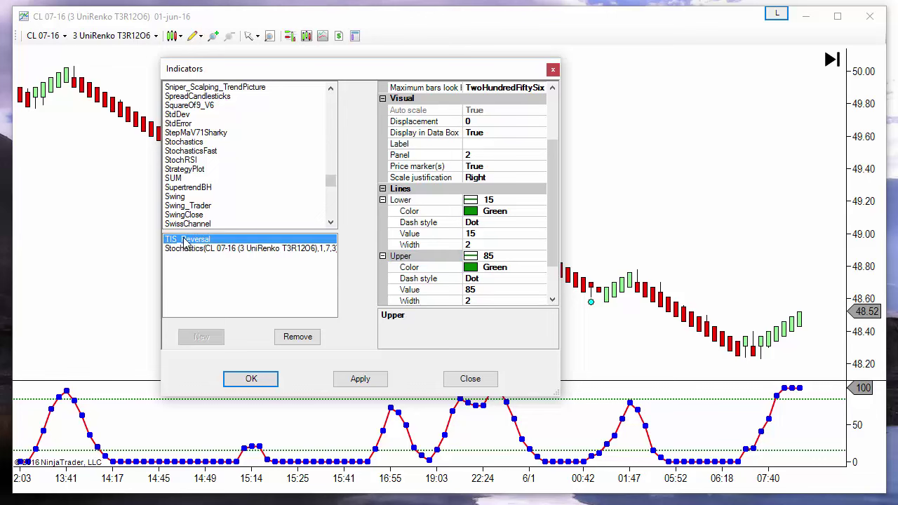
{"action": "left_click_drag", "start_coordinate": [554, 241], "coordinate": [550, 149]}
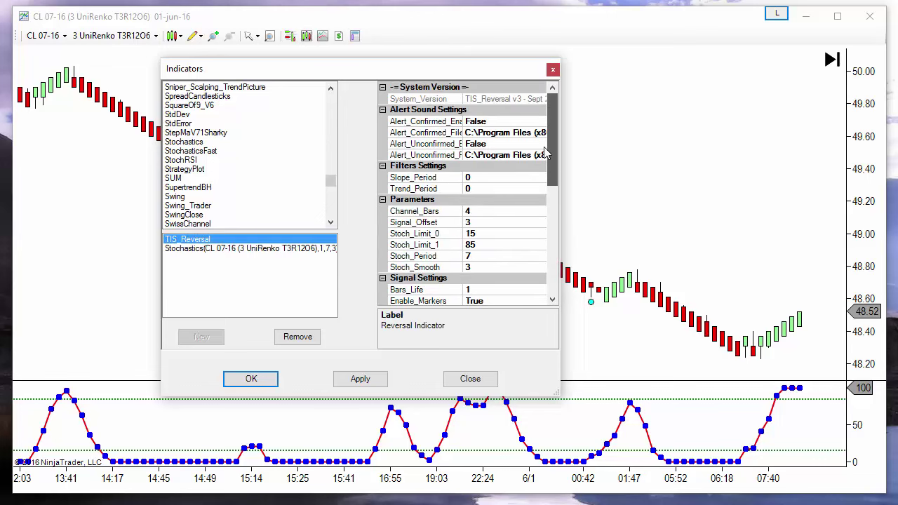
{"action": "left_click", "coordinate": [483, 236]}
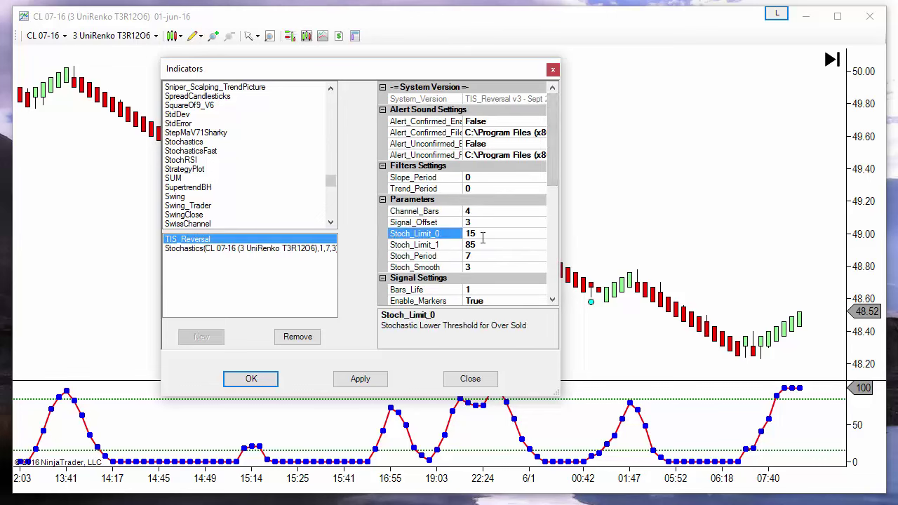
{"action": "left_click", "coordinate": [484, 246]}
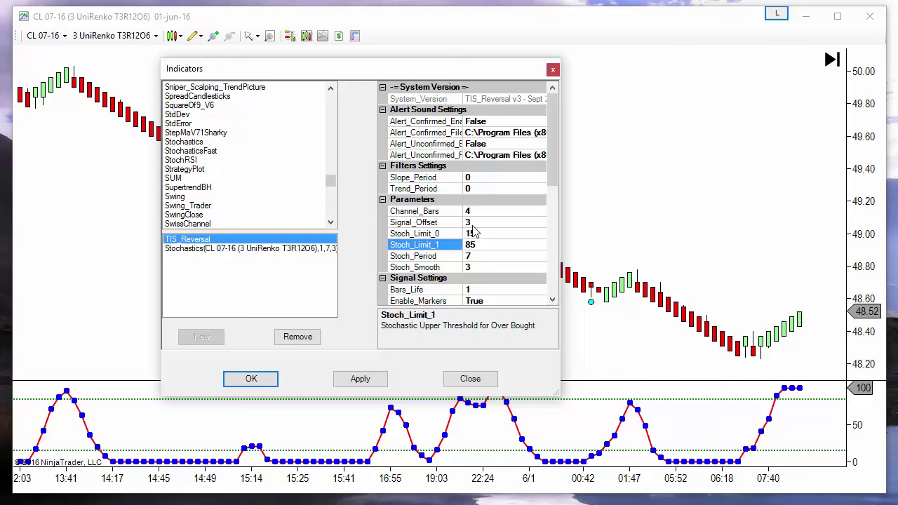
{"action": "left_click", "coordinate": [475, 255]}
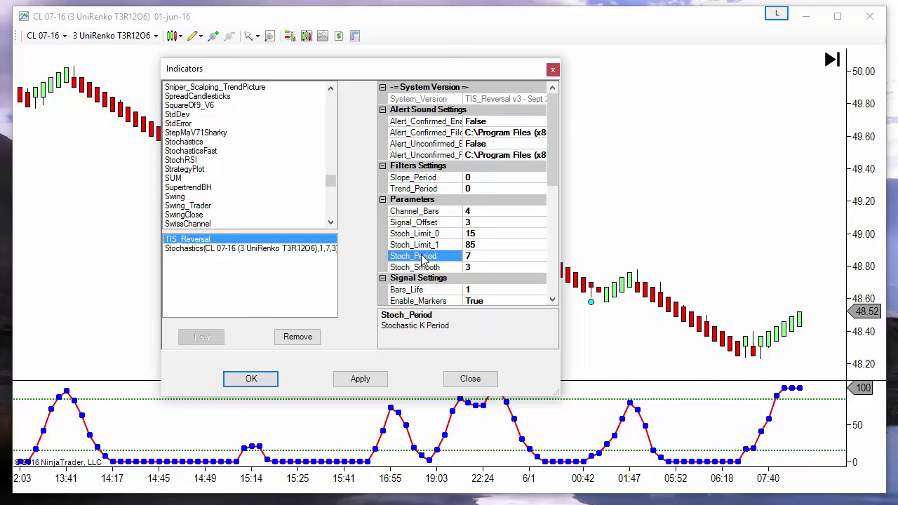
{"action": "left_click", "coordinate": [482, 269]}
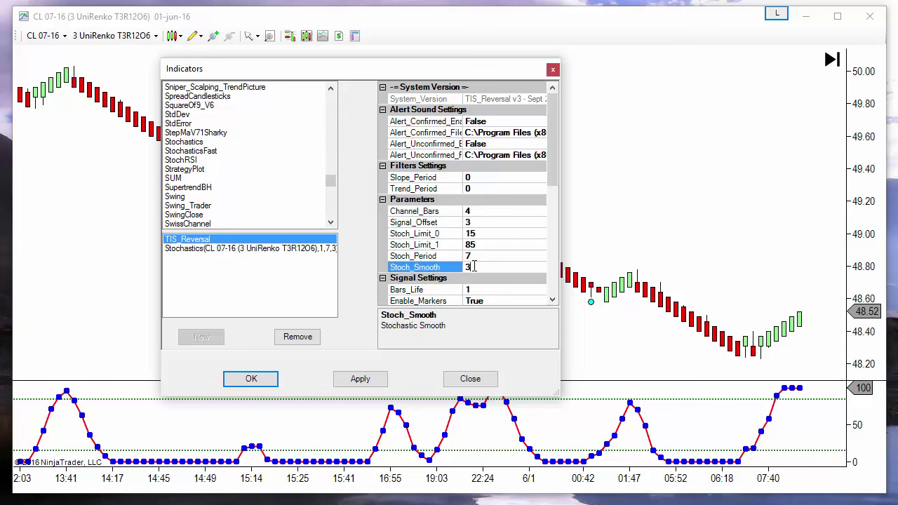
{"action": "left_click", "coordinate": [209, 249]}
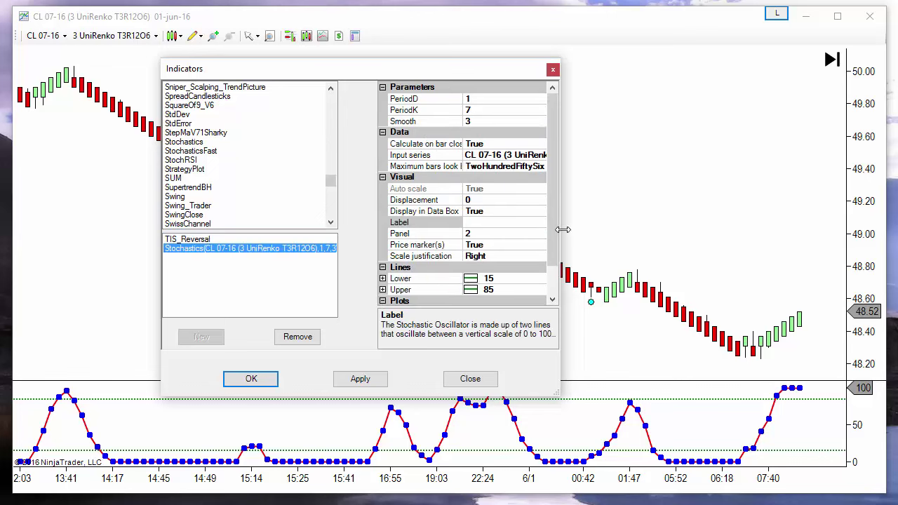
{"action": "left_click", "coordinate": [419, 111]}
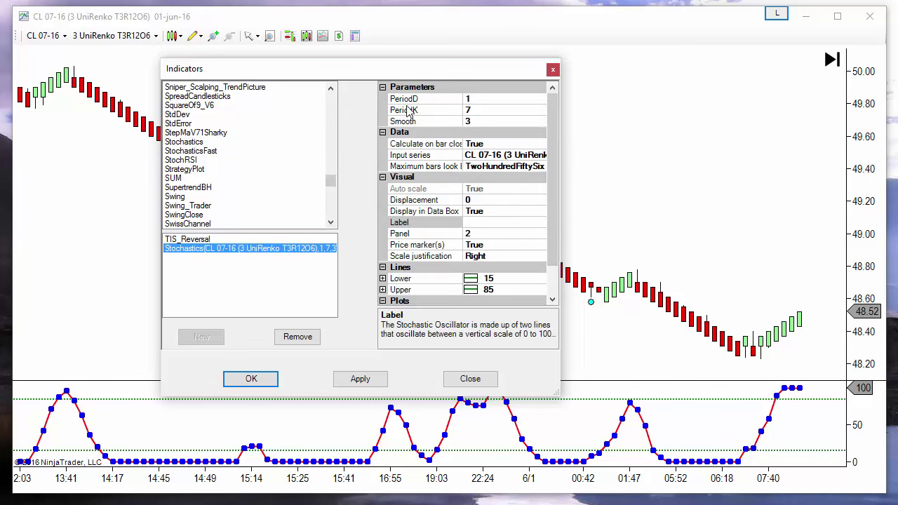
{"action": "left_click", "coordinate": [472, 121]}
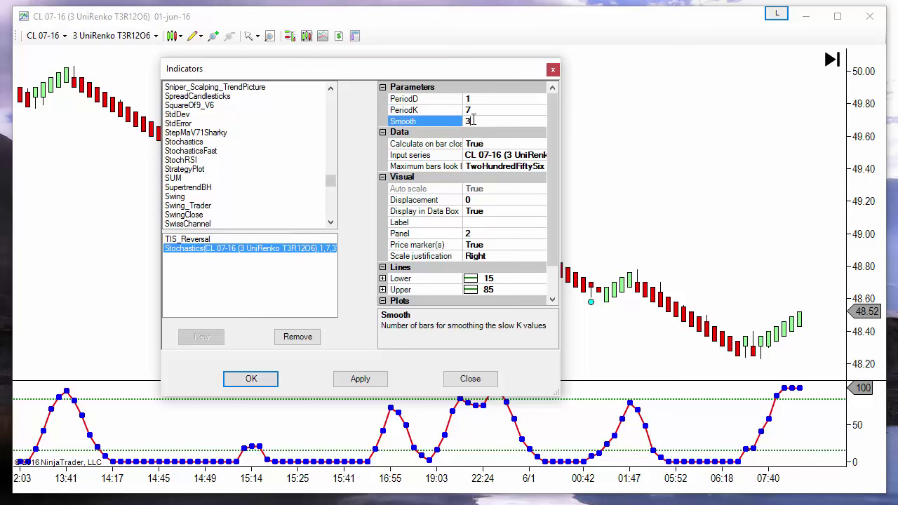
Confirm the Stochastics settings and enlarge the Stochastics panel to about half of the chart window's height
{"action": "left_click", "coordinate": [407, 100]}
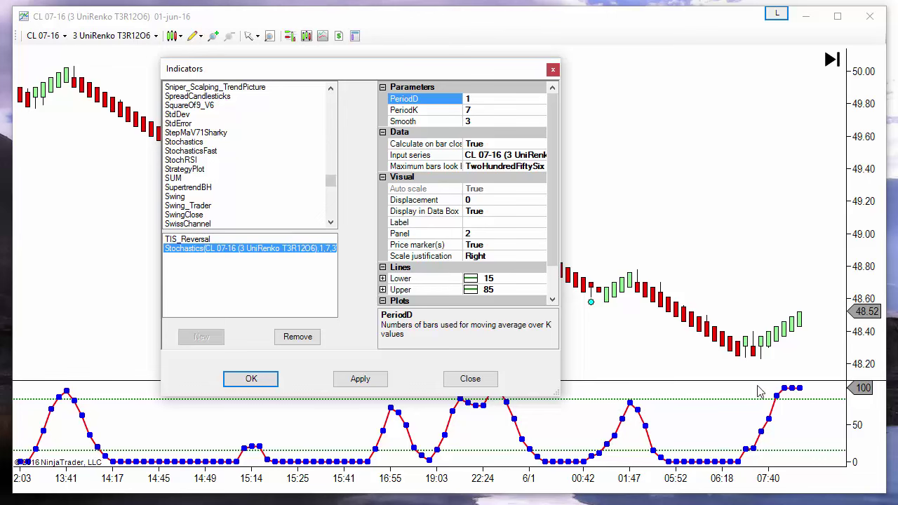
{"action": "left_click", "coordinate": [252, 380]}
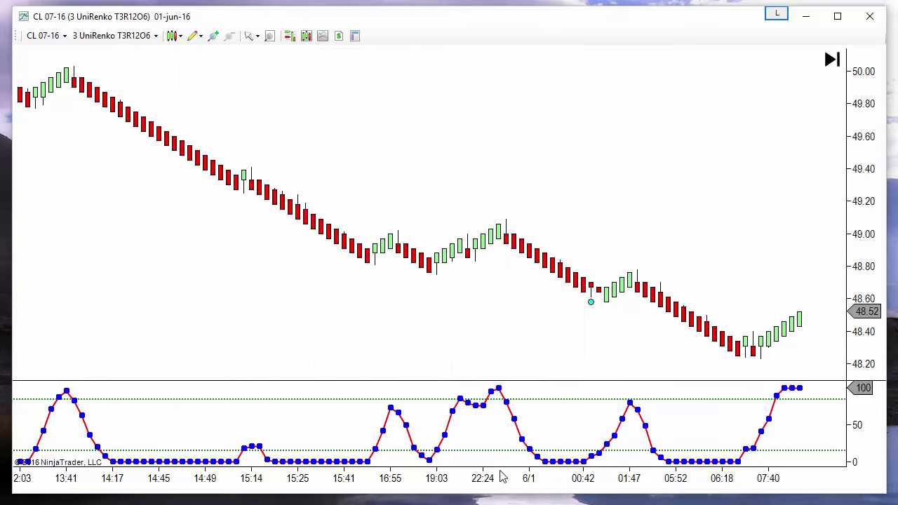
{"action": "left_click_drag", "start_coordinate": [535, 379], "coordinate": [529, 228]}
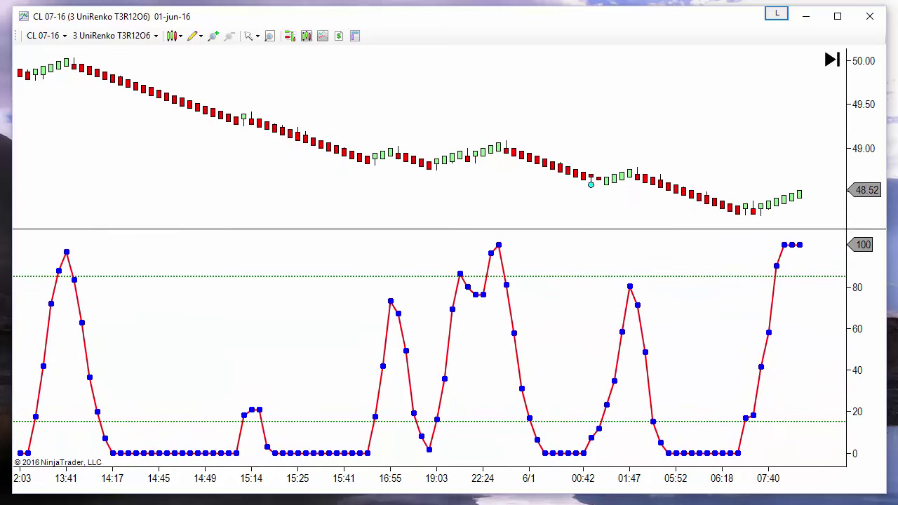
{"action": "left_click_drag", "start_coordinate": [647, 482], "coordinate": [447, 476]}
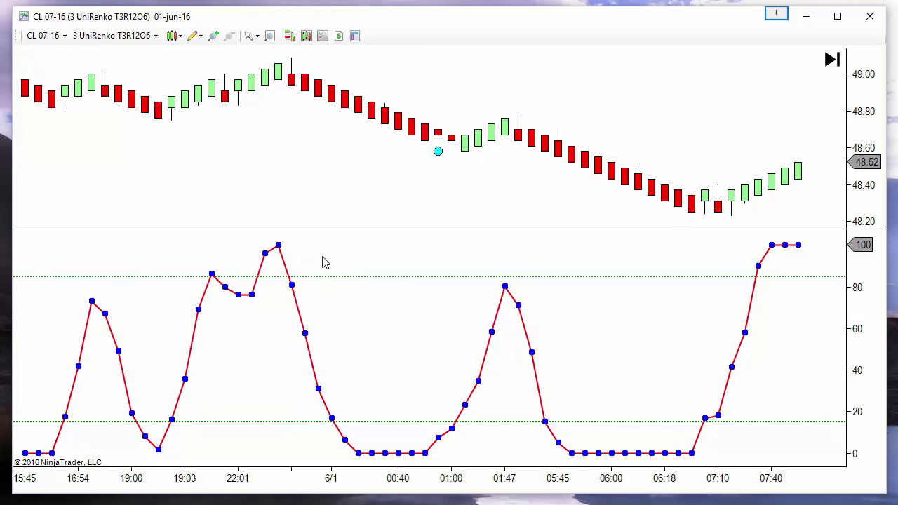
Draw a short downward arrow beside the Stochastics peak at 22:31, running from about 100 to about 80
{"action": "left_click_drag", "start_coordinate": [322, 262], "coordinate": [492, 283]}
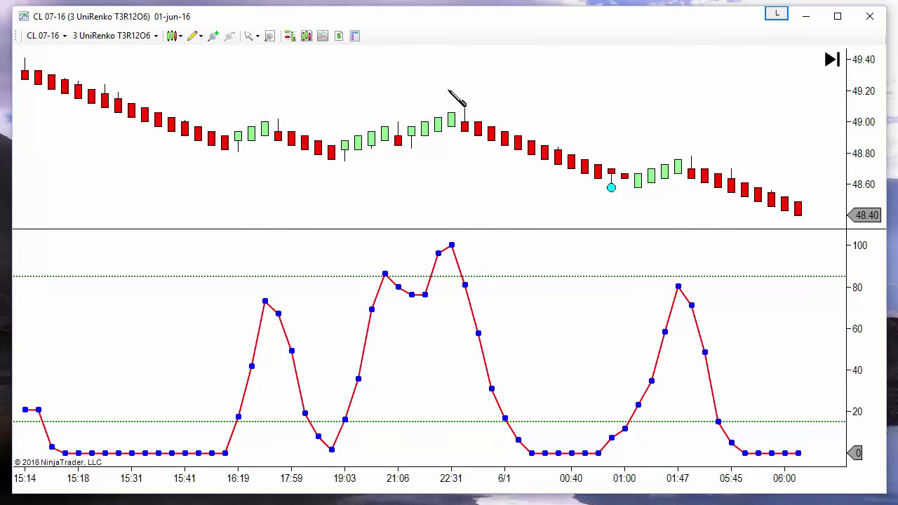
{"action": "left_click", "coordinate": [460, 245]}
{"action": "left_click", "coordinate": [487, 286]}
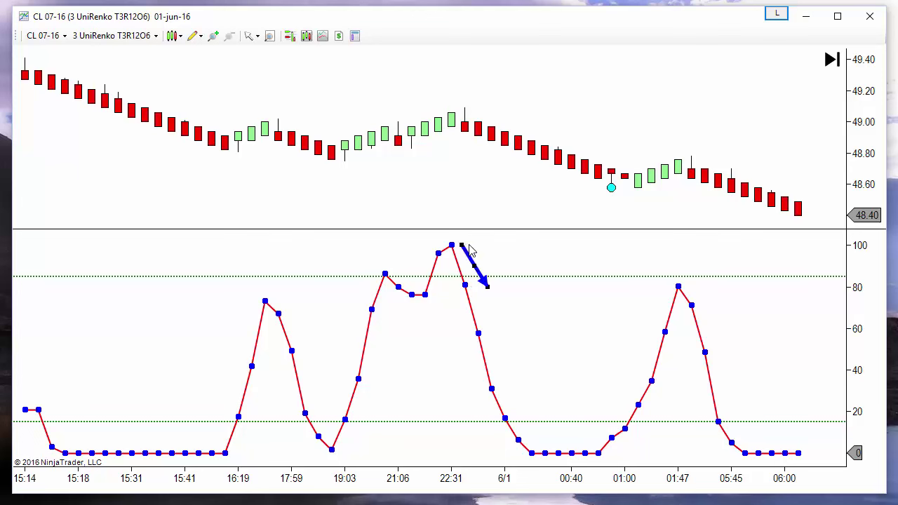
{"action": "left_click", "coordinate": [472, 259]}
{"action": "left_click_drag", "start_coordinate": [475, 263], "coordinate": [481, 287]}
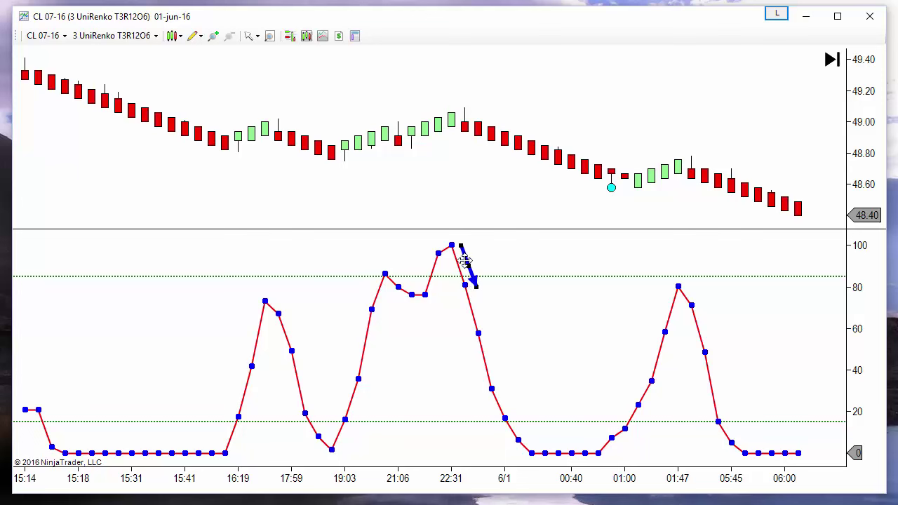
Reposition the arrow beside the Stochastics peak at 01:47 and the one just before 14:01, and delete it
{"action": "left_click_drag", "start_coordinate": [464, 261], "coordinate": [695, 292]}
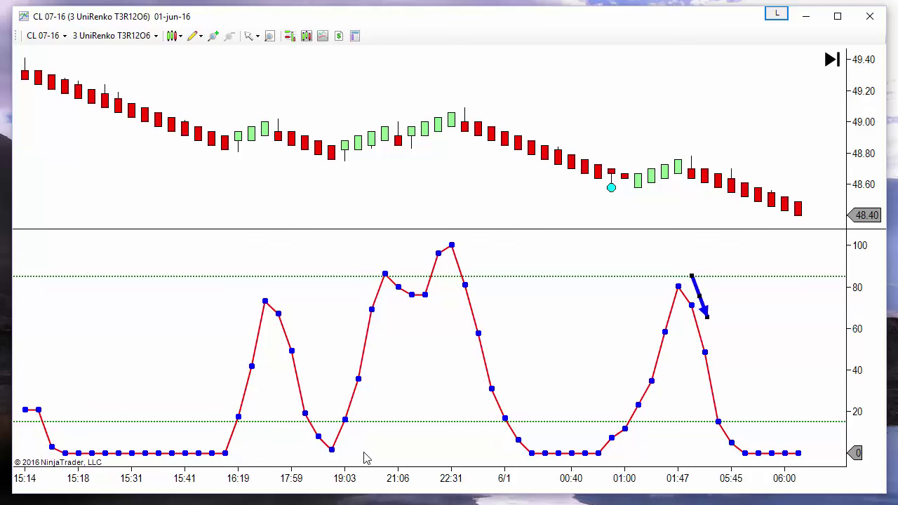
{"action": "scroll", "coordinate": [413, 380], "scroll_direction": "down", "scroll_amount": 6}
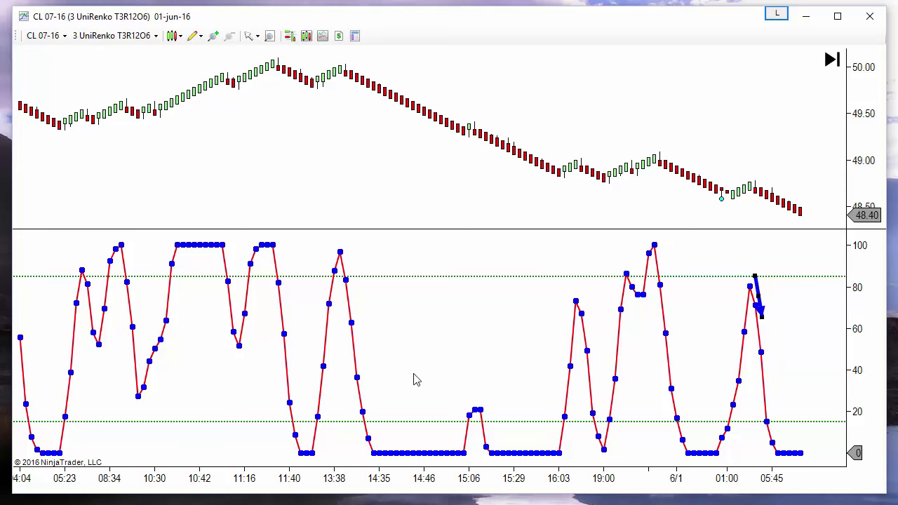
{"action": "left_click_drag", "start_coordinate": [437, 357], "coordinate": [498, 355]}
{"action": "mouse_move", "coordinate": [817, 317]}
{"action": "left_mouse_down"}
{"action": "mouse_move", "coordinate": [818, 309]}
{"action": "mouse_move", "coordinate": [623, 277]}
{"action": "mouse_move", "coordinate": [420, 279]}
{"action": "left_mouse_up"}
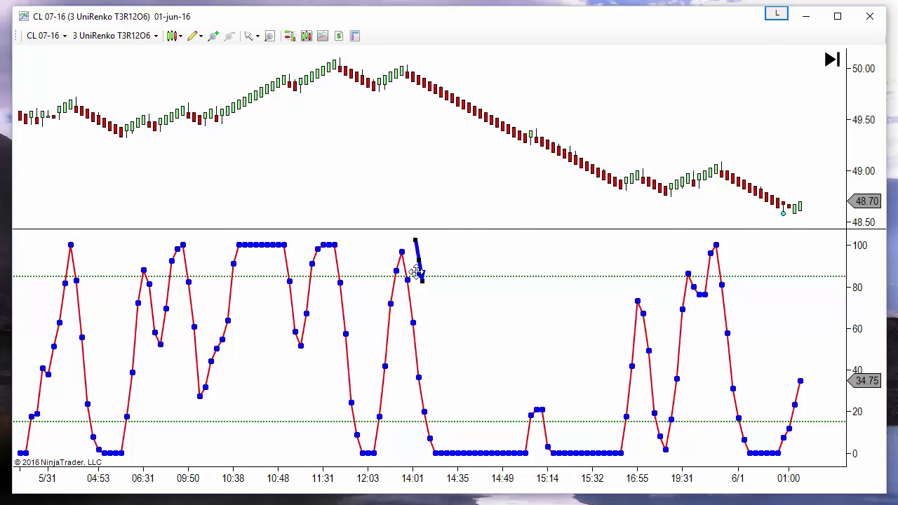
{"action": "left_click_drag", "start_coordinate": [418, 260], "coordinate": [440, 275]}
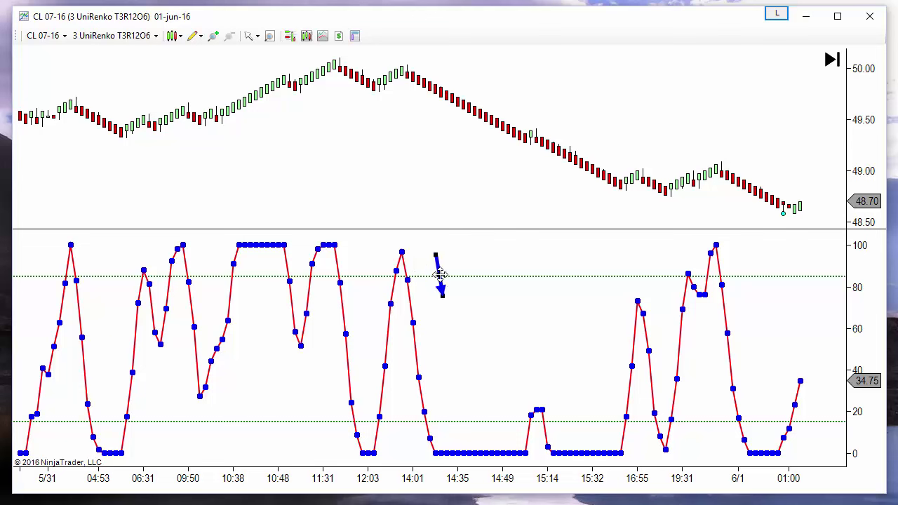
{"action": "key", "text": "Delete"}
Open the Stochastics indicator's settings on the chart and set its Lower line value to 30
{"action": "scroll", "coordinate": [589, 490], "scroll_direction": "up", "scroll_amount": 5}
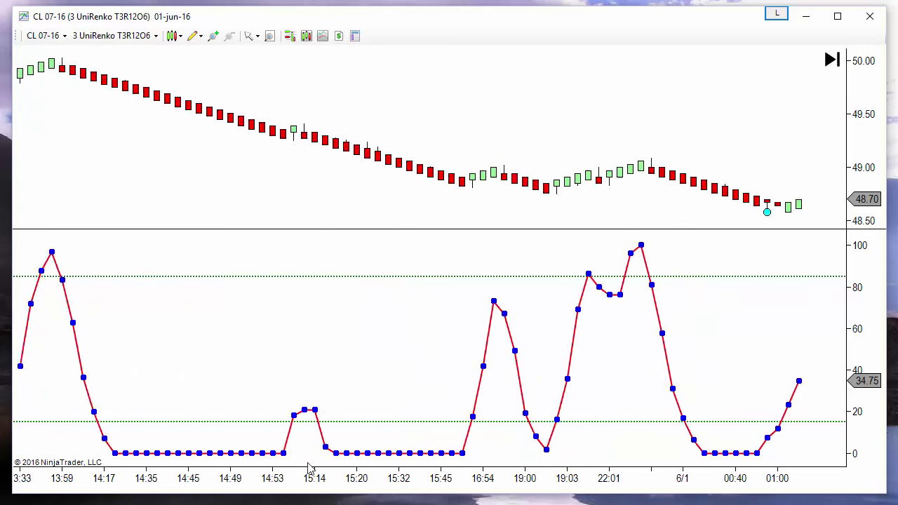
{"action": "right_click", "coordinate": [386, 305]}
{"action": "left_click", "coordinate": [421, 357]}
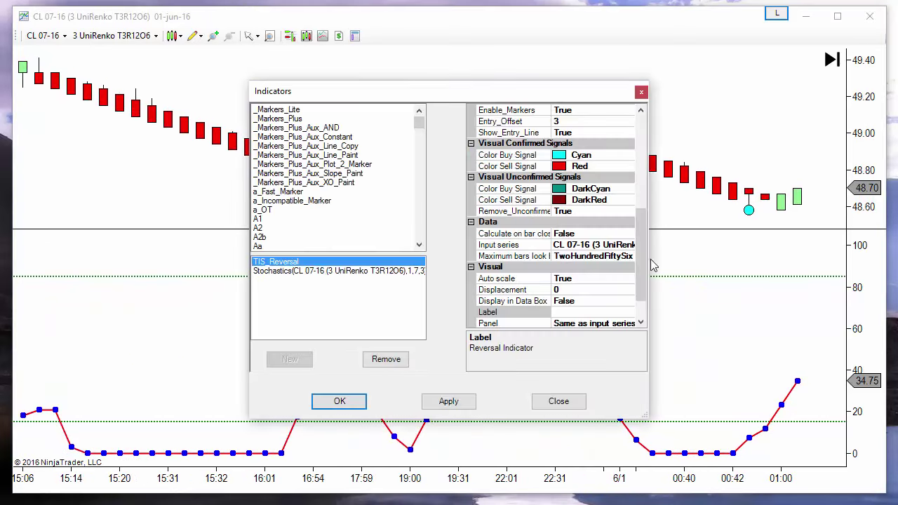
{"action": "left_click", "coordinate": [313, 272]}
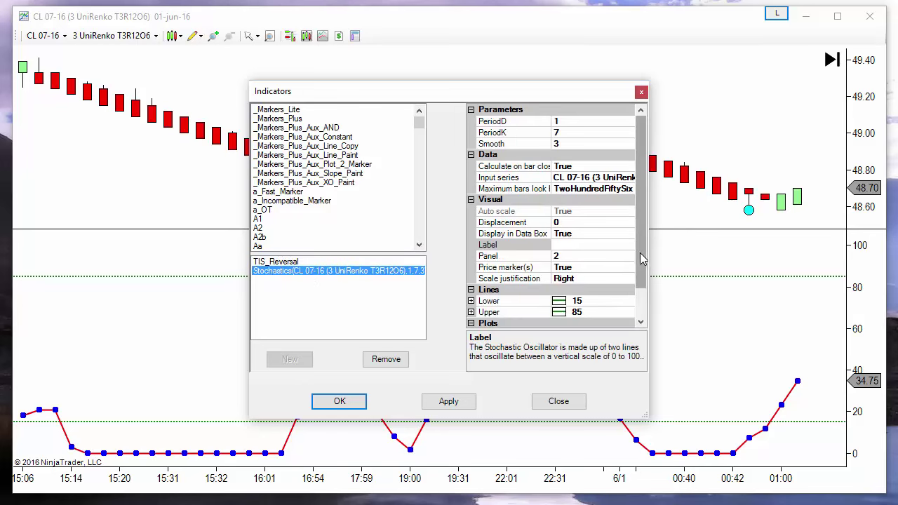
{"action": "scroll", "coordinate": [642, 258], "scroll_direction": "down", "scroll_amount": 1}
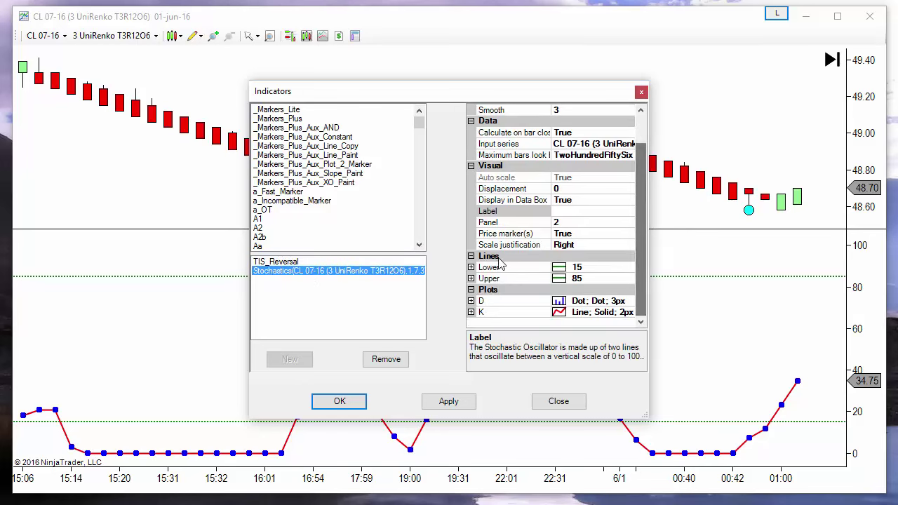
{"action": "left_click", "coordinate": [471, 267]}
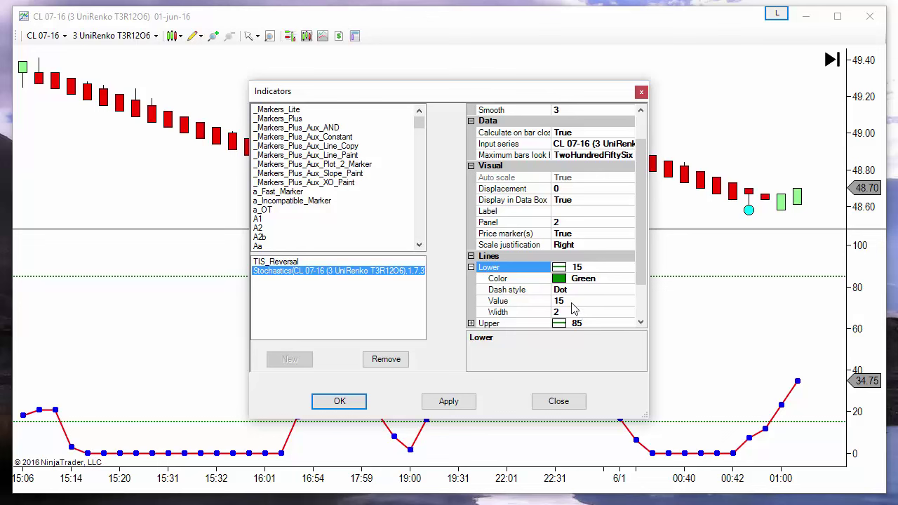
{"action": "left_click", "coordinate": [573, 302]}
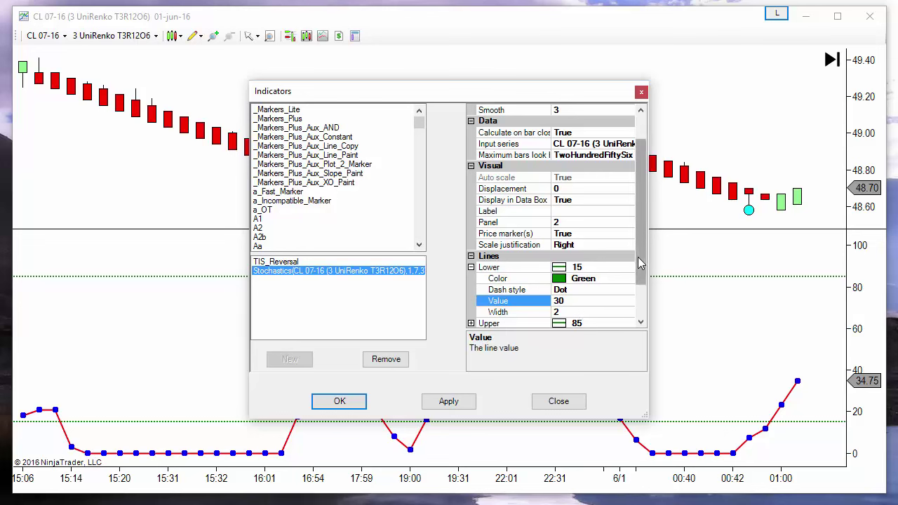
Set the Stochastics Upper line value to 70 and confirm the indicator changes
{"action": "scroll", "coordinate": [642, 260], "scroll_direction": "down", "scroll_amount": 2}
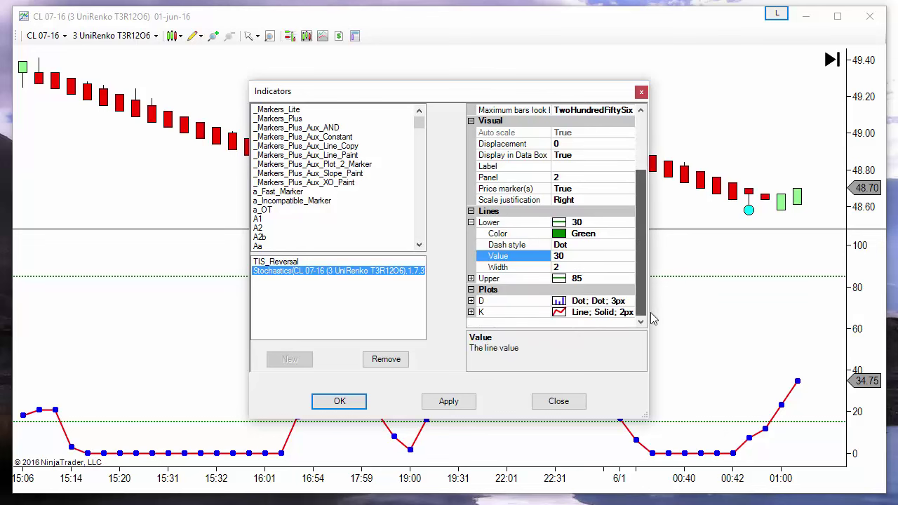
{"action": "left_click", "coordinate": [471, 278]}
{"action": "left_click", "coordinate": [588, 311]}
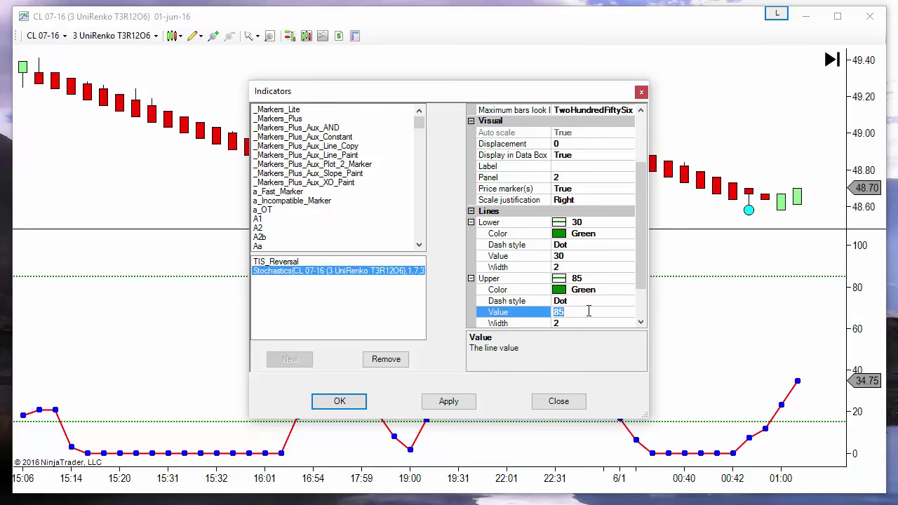
{"action": "type", "text": "70"}
{"action": "left_click", "coordinate": [340, 400]}
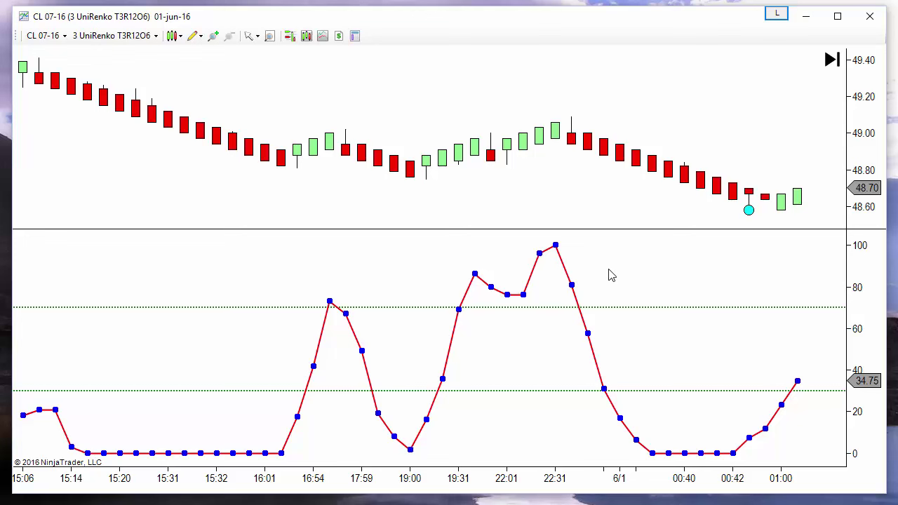
Draw downward arrows beside the three Stochastics peaks that rise above the Upper line between 16:54 and 22:31
{"action": "left_click", "coordinate": [563, 244]}
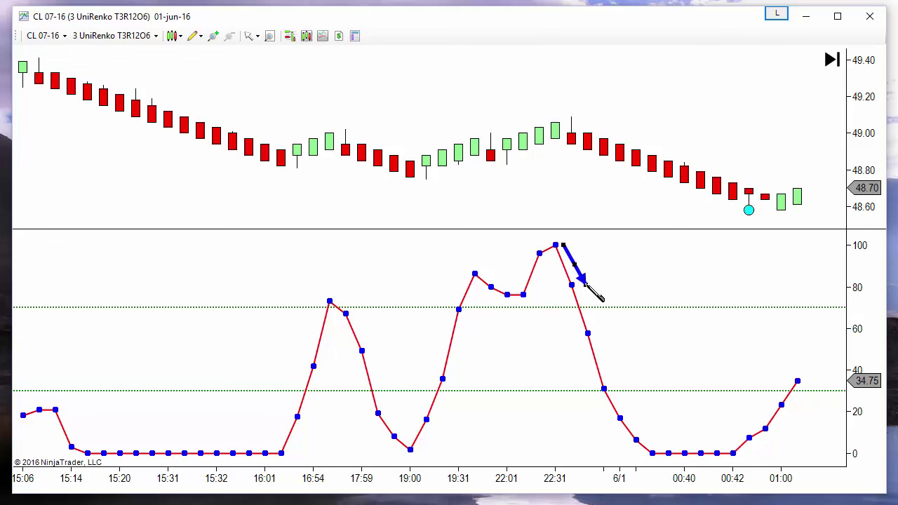
{"action": "left_click", "coordinate": [584, 282]}
{"action": "left_click_drag", "start_coordinate": [574, 263], "coordinate": [579, 260]}
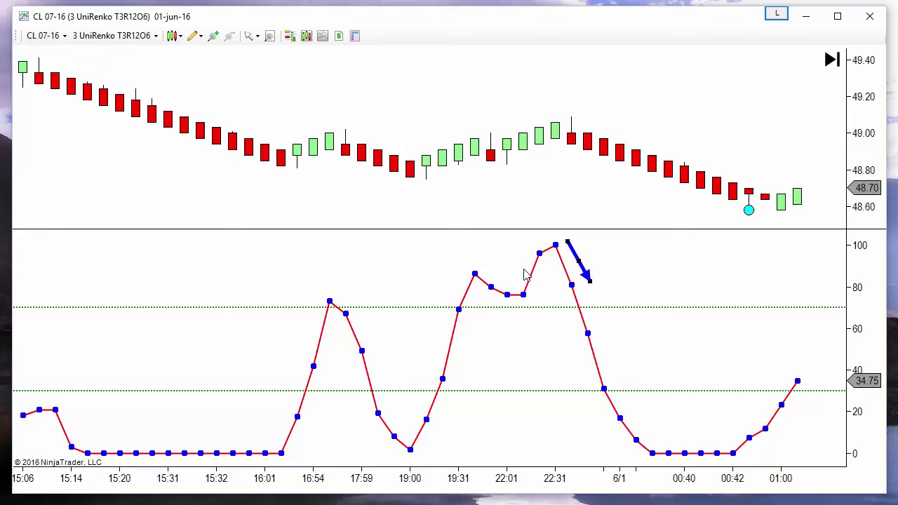
{"action": "left_click", "coordinate": [475, 272]}
{"action": "left_click", "coordinate": [500, 287]}
{"action": "left_click", "coordinate": [489, 282]}
{"action": "left_click_drag", "start_coordinate": [336, 301], "coordinate": [363, 313]}
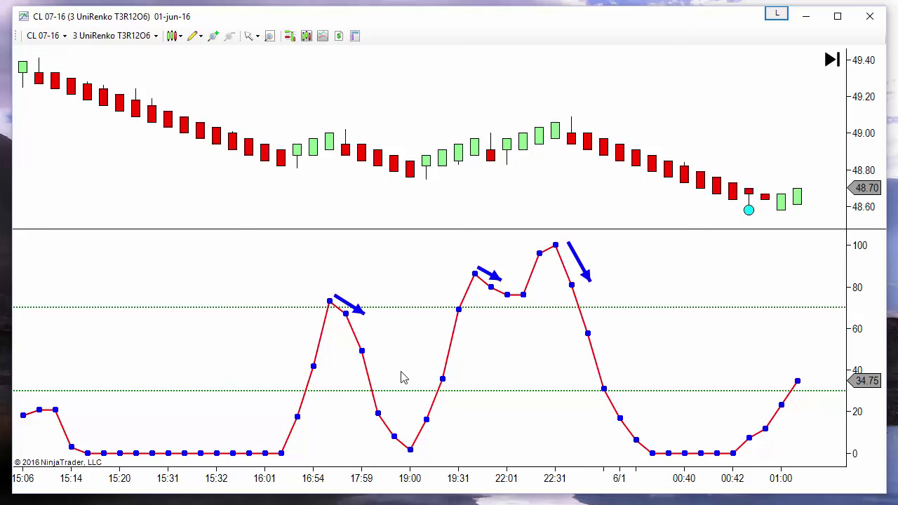
Set TIS_Reversal's Stoch_Limit_0 to 30, adjust Stoch_Limit_1 to match the Stochastics Upper line, and confirm
{"action": "right_click", "coordinate": [262, 243]}
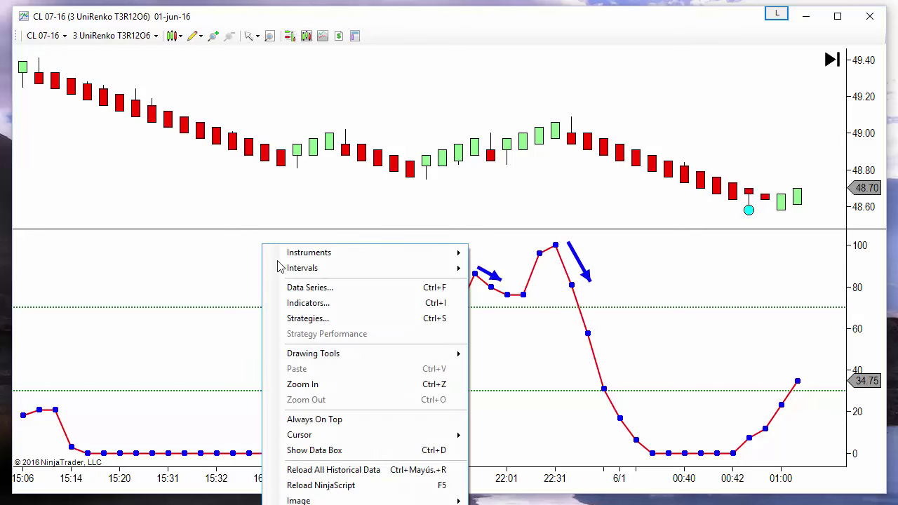
{"action": "left_click", "coordinate": [308, 304]}
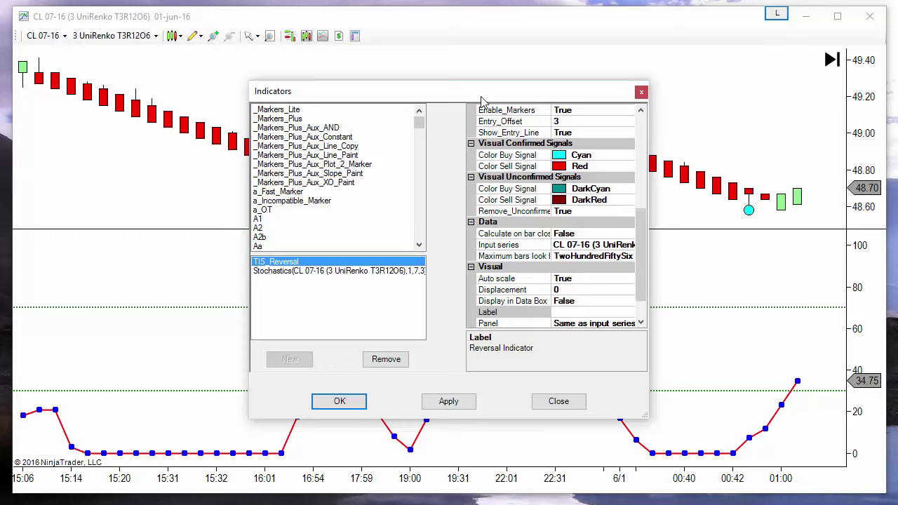
{"action": "left_click_drag", "start_coordinate": [481, 96], "coordinate": [348, 111]}
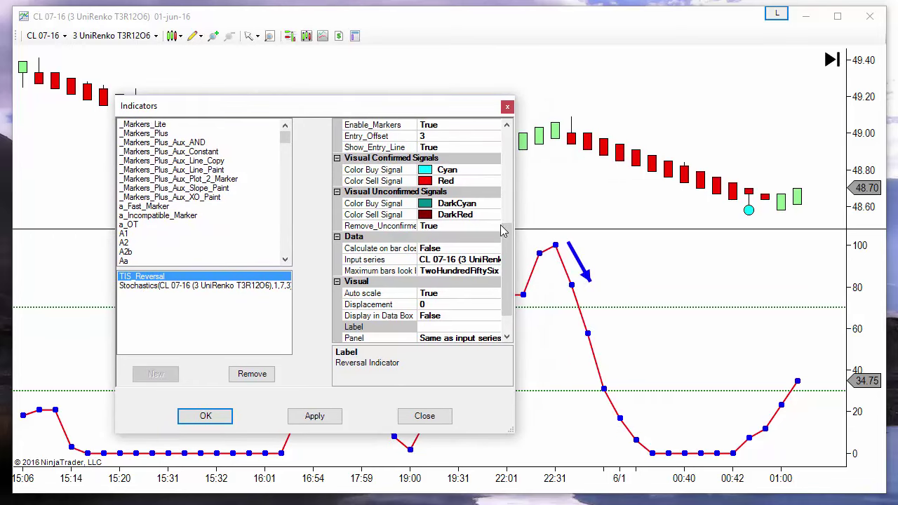
{"action": "scroll", "coordinate": [504, 232], "scroll_direction": "up", "scroll_amount": 5}
{"action": "left_click", "coordinate": [449, 237]}
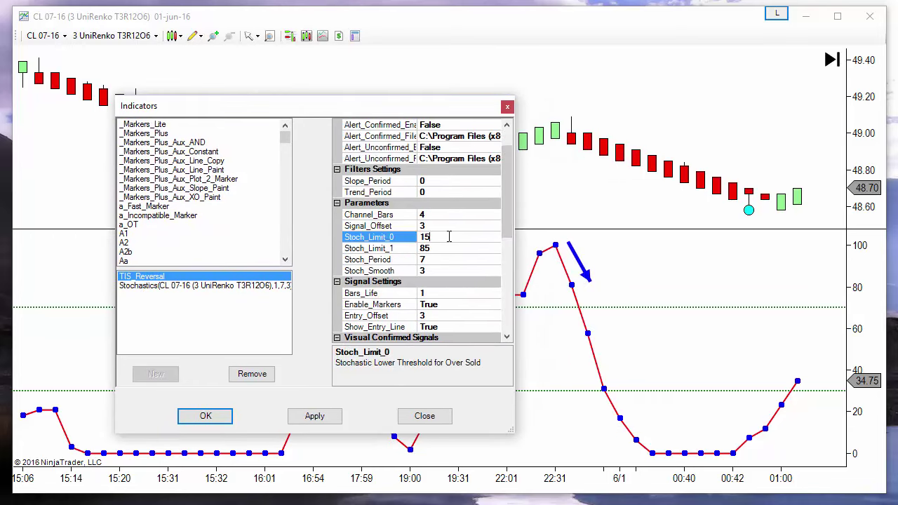
{"action": "type", "text": "30"}
{"action": "left_click", "coordinate": [443, 247]}
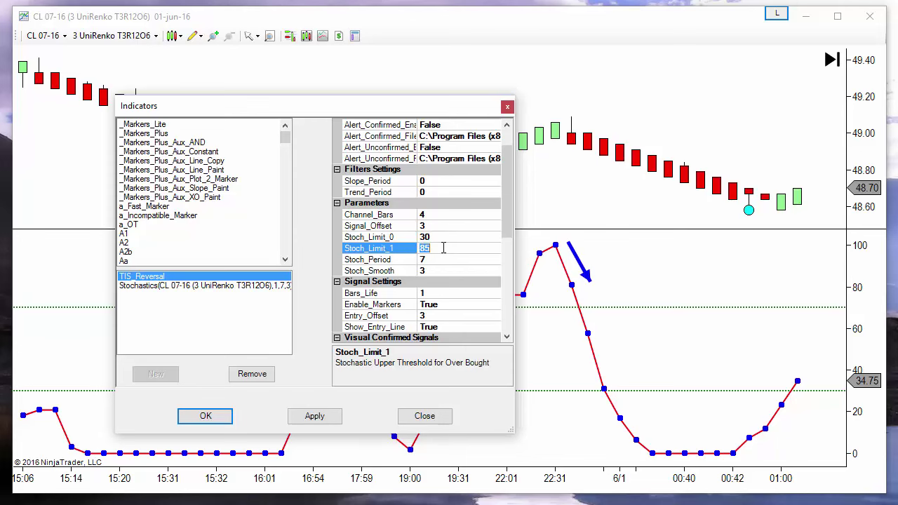
{"action": "left_click", "coordinate": [211, 418]}
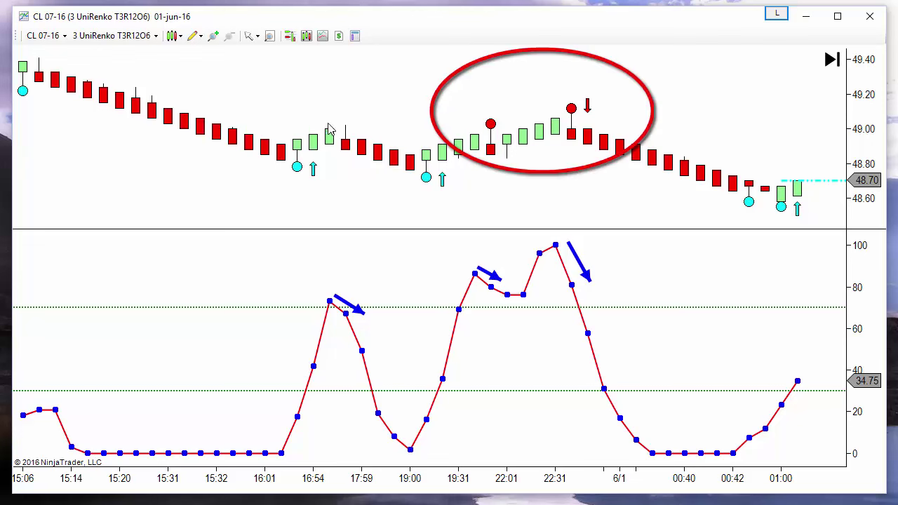
Move the earliest peak's arrow to the Stochastics low near 16:19 and turn it to point upward
{"action": "mouse_move", "coordinate": [337, 300]}
{"action": "left_mouse_down"}
{"action": "mouse_move", "coordinate": [313, 410]}
{"action": "mouse_move", "coordinate": [277, 463]}
{"action": "mouse_move", "coordinate": [289, 438]}
{"action": "left_mouse_up"}
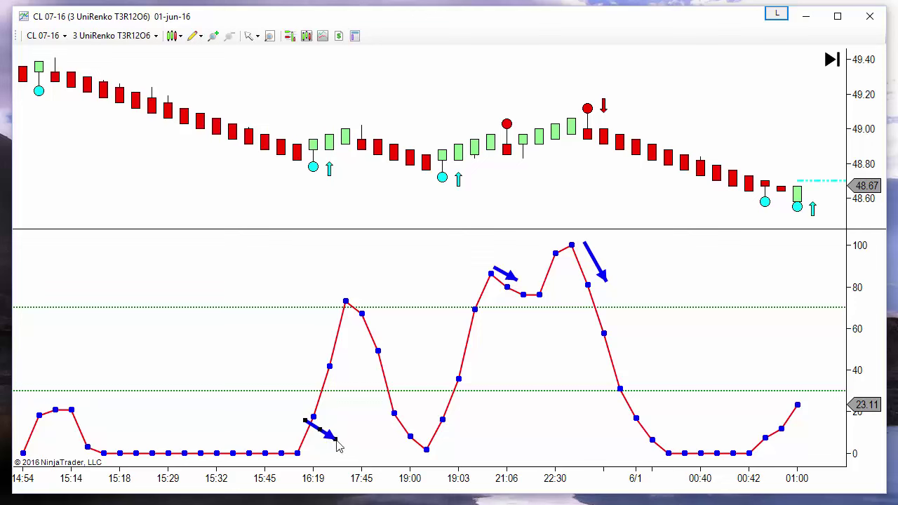
{"action": "mouse_move", "coordinate": [334, 437]}
{"action": "left_mouse_down"}
{"action": "mouse_move", "coordinate": [335, 378]}
{"action": "mouse_move", "coordinate": [337, 418]}
{"action": "mouse_move", "coordinate": [324, 441]}
{"action": "left_mouse_up"}
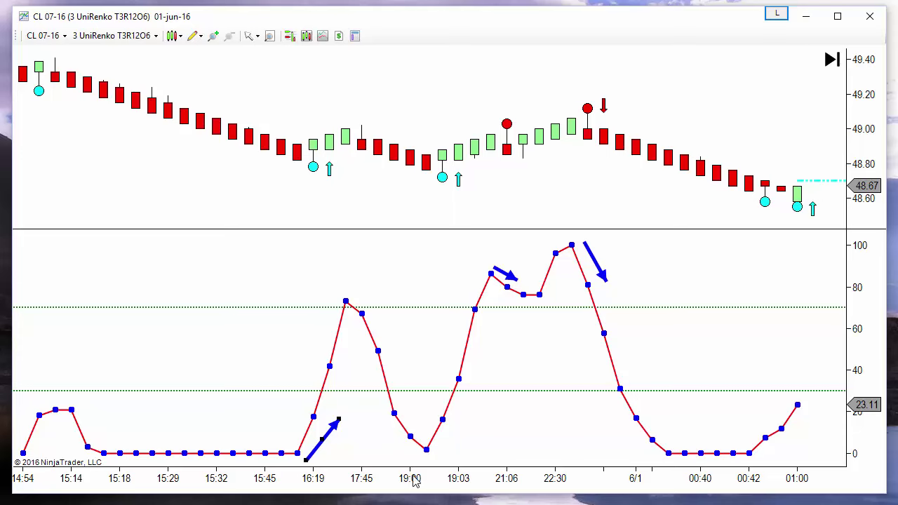
Delete the upward arrow and the two remaining downward arrows from the Stochastics panel
{"action": "left_click_drag", "start_coordinate": [415, 482], "coordinate": [505, 481]}
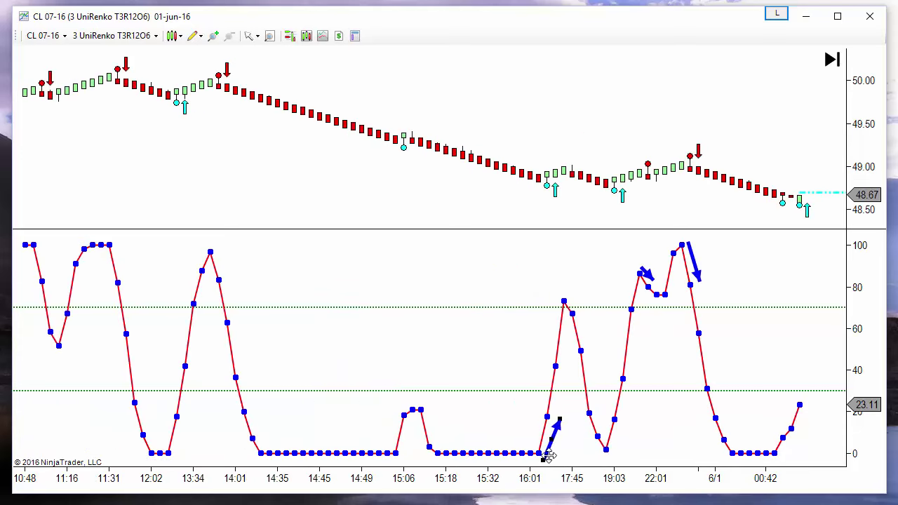
{"action": "left_click_drag", "start_coordinate": [549, 446], "coordinate": [469, 380]}
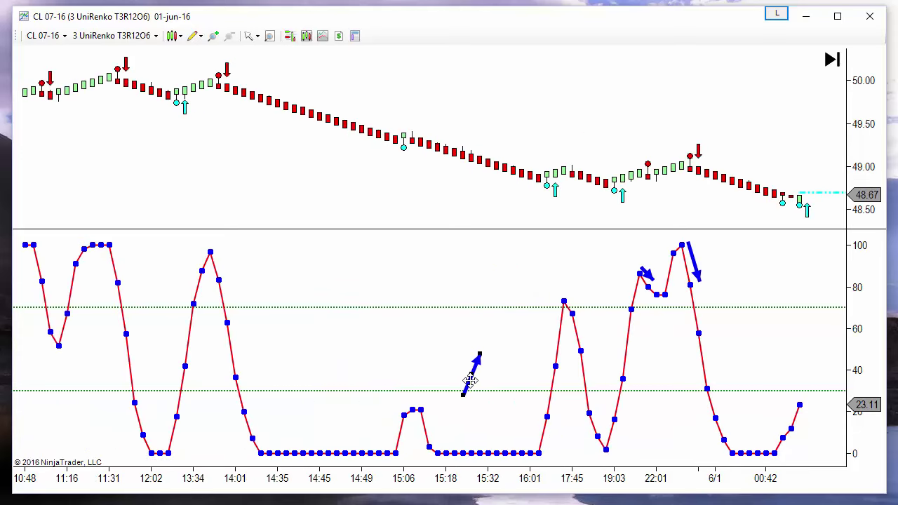
{"action": "key", "text": "Delete"}
{"action": "left_click", "coordinate": [693, 259]}
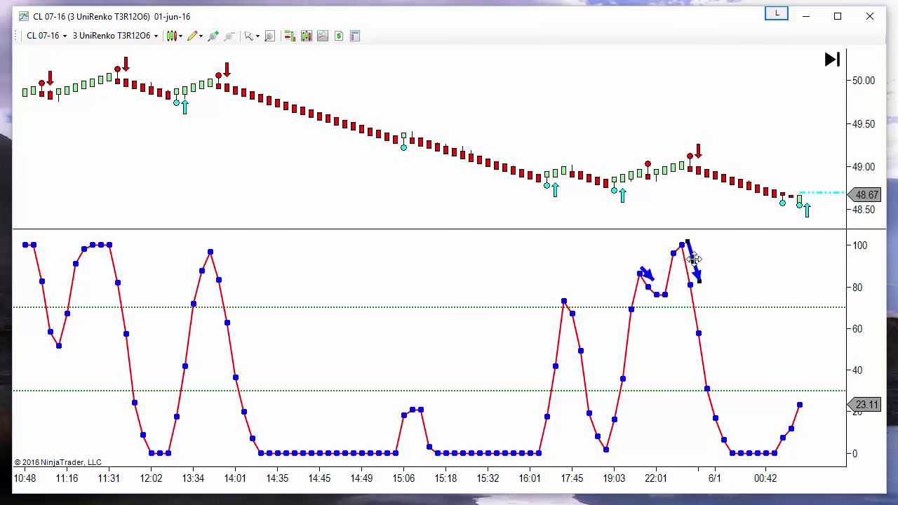
{"action": "key", "text": "Delete"}
{"action": "key", "text": "Delete"}
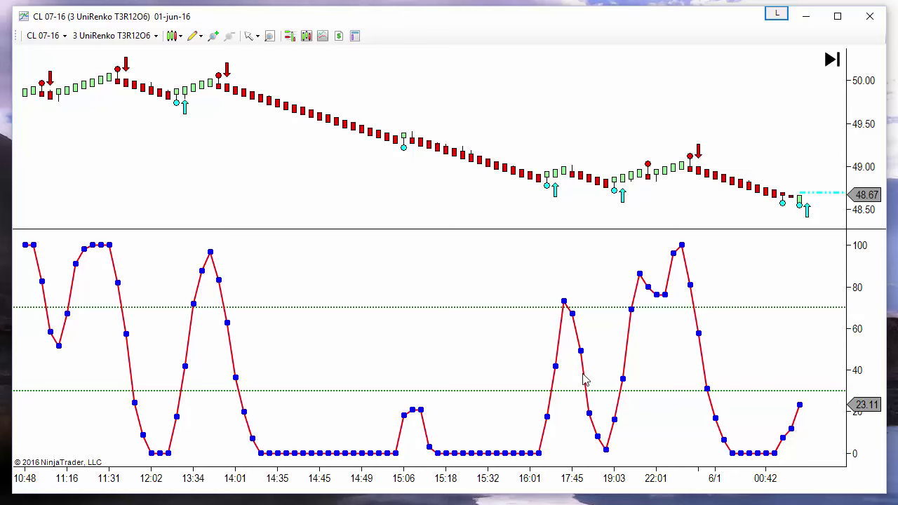
Open the Stochastics indicator's settings, set PeriodK to 8, and apply the change to the chart
{"action": "double_click", "coordinate": [561, 348]}
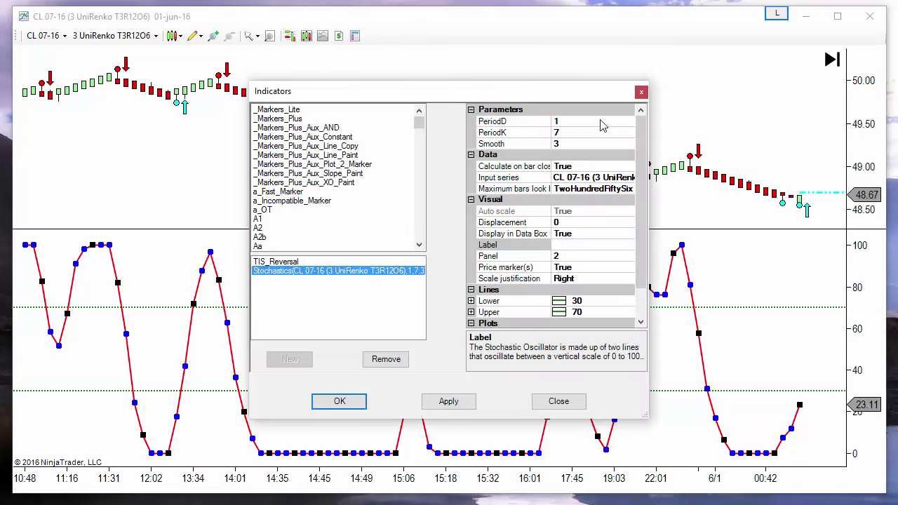
{"action": "left_click_drag", "start_coordinate": [582, 97], "coordinate": [354, 73]}
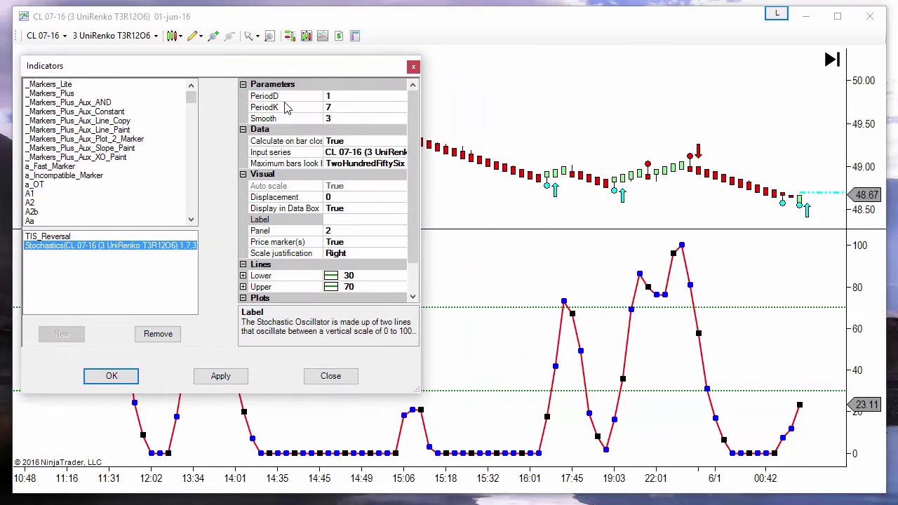
{"action": "left_click", "coordinate": [339, 109]}
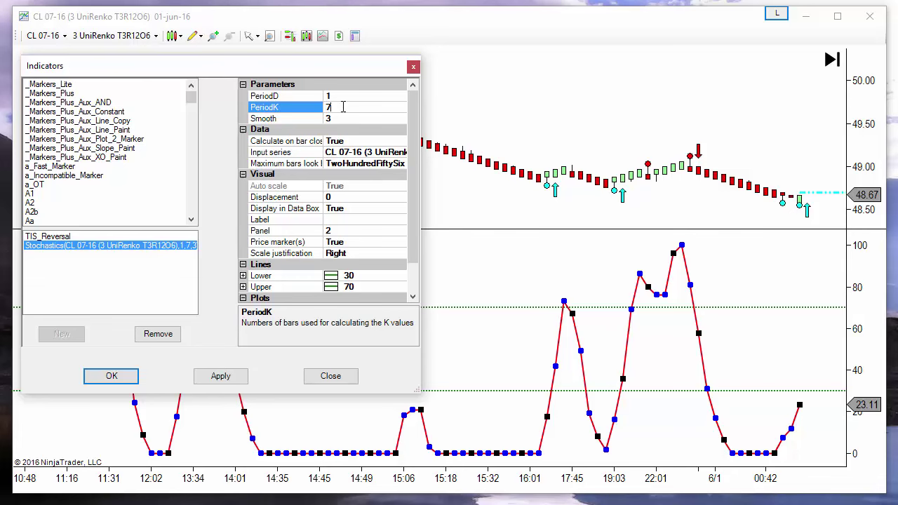
{"action": "type", "text": "8"}
{"action": "left_click", "coordinate": [220, 375]}
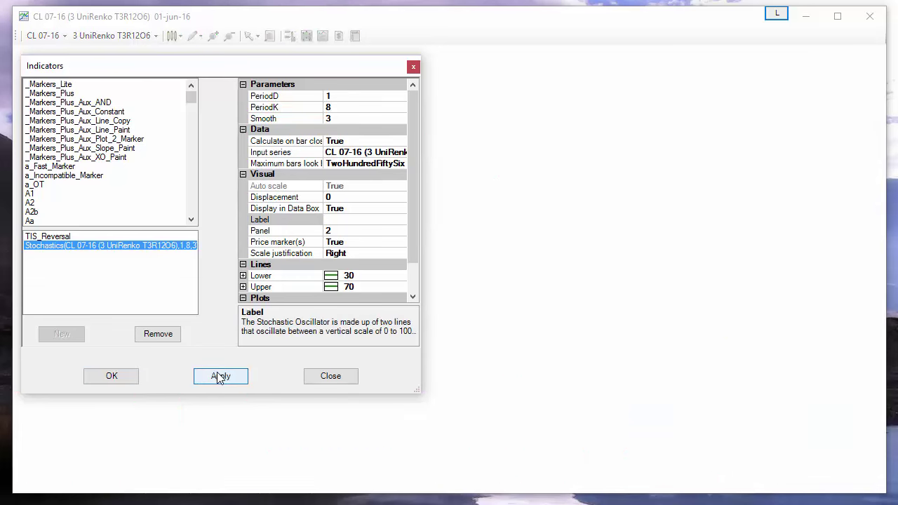
Set the Stochastics PeriodK to 7, apply it, and close the indicator settings
{"action": "left_click", "coordinate": [344, 106]}
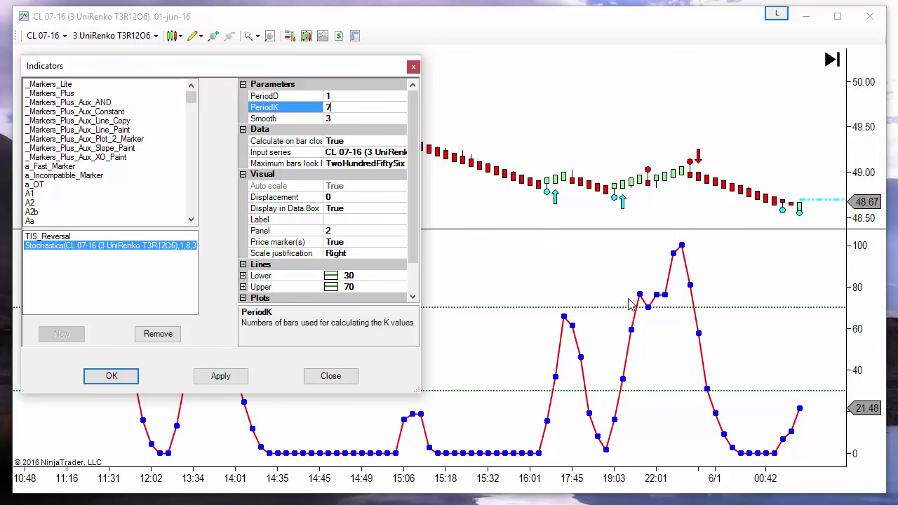
{"action": "left_click", "coordinate": [219, 379]}
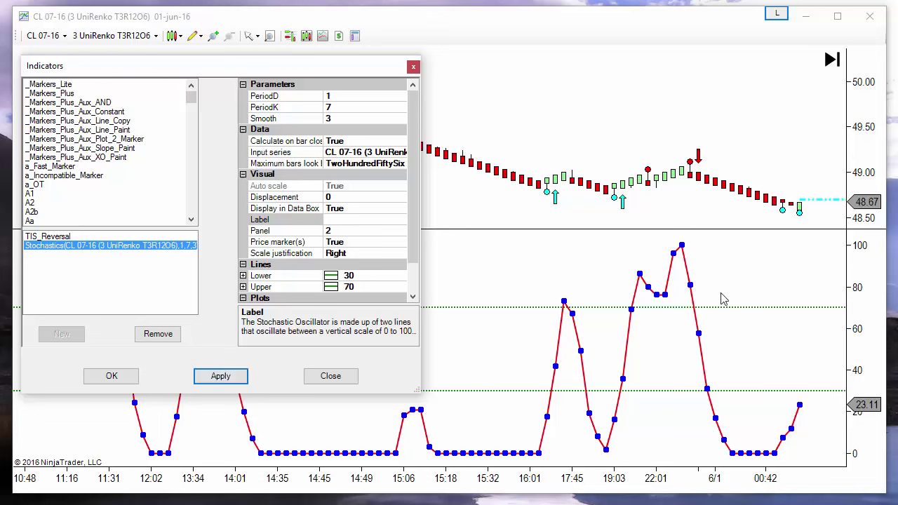
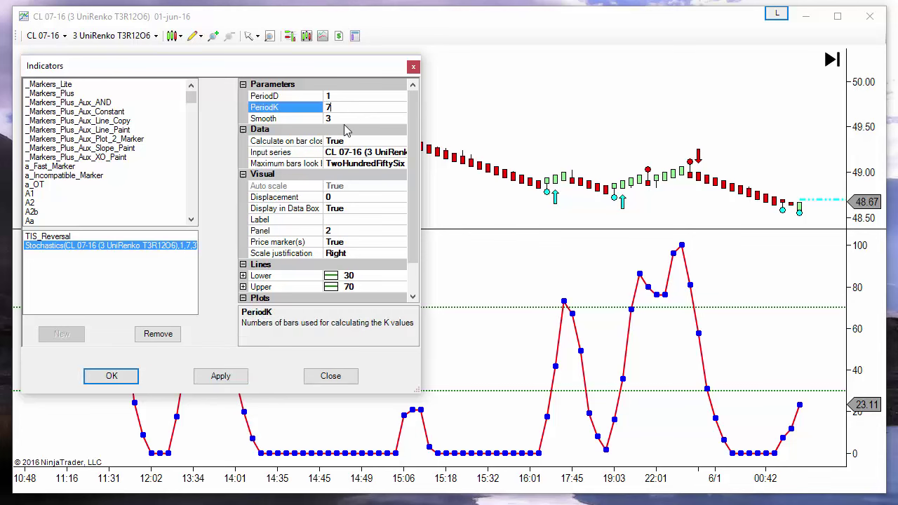
{"action": "left_click", "coordinate": [344, 119]}
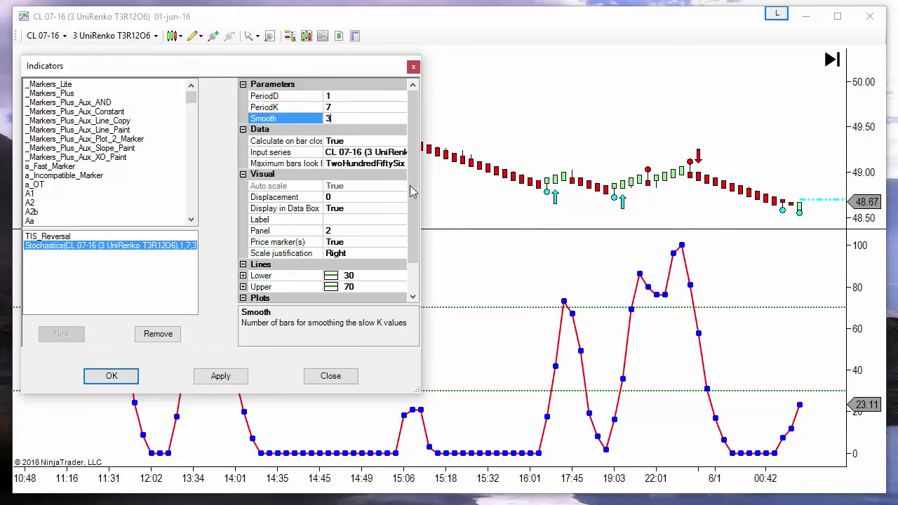
{"action": "left_click", "coordinate": [326, 379]}
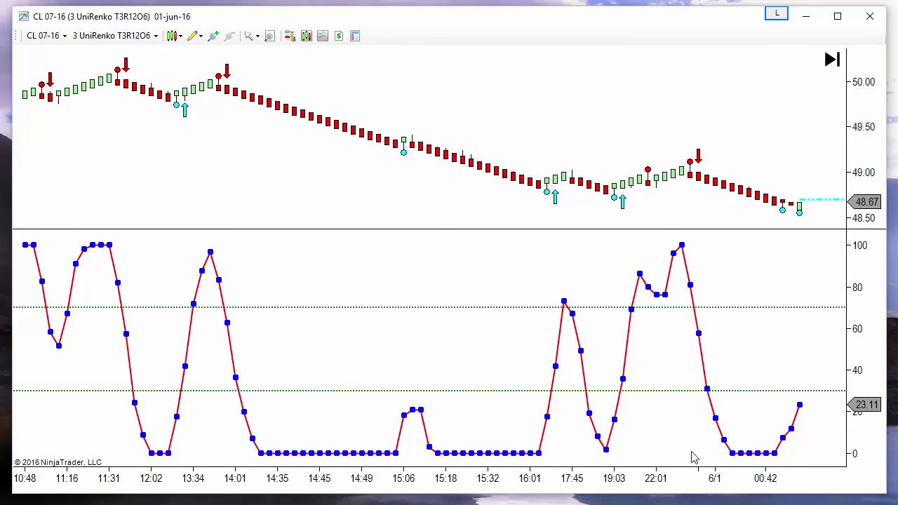
Enlarge the Stochastics panel and draw an upward arrow to the small peak near 15:14 below the Lower line
{"action": "left_click_drag", "start_coordinate": [674, 483], "coordinate": [491, 477]}
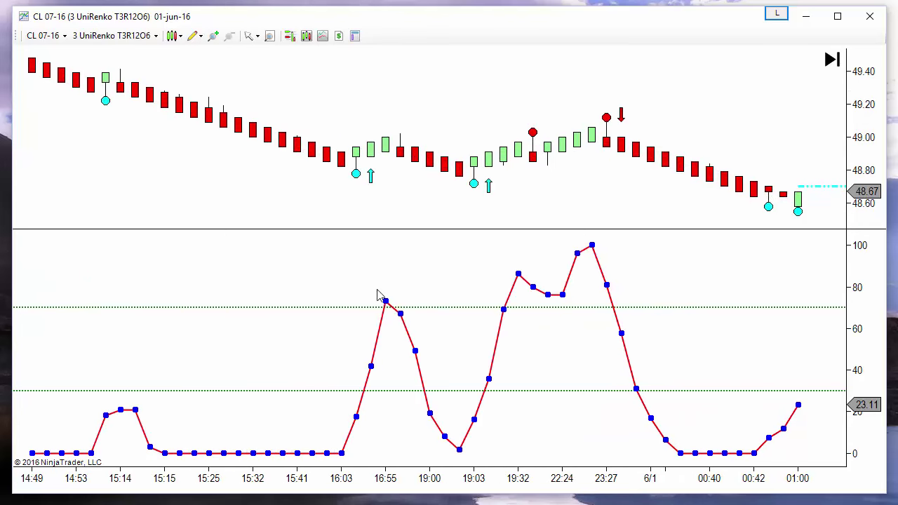
{"action": "left_click_drag", "start_coordinate": [100, 252], "coordinate": [501, 328]}
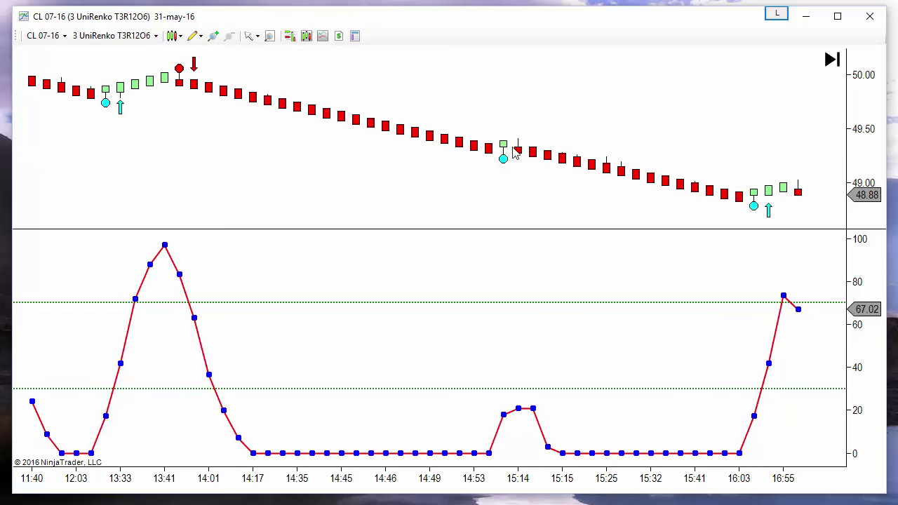
{"action": "left_click_drag", "start_coordinate": [548, 228], "coordinate": [540, 419]}
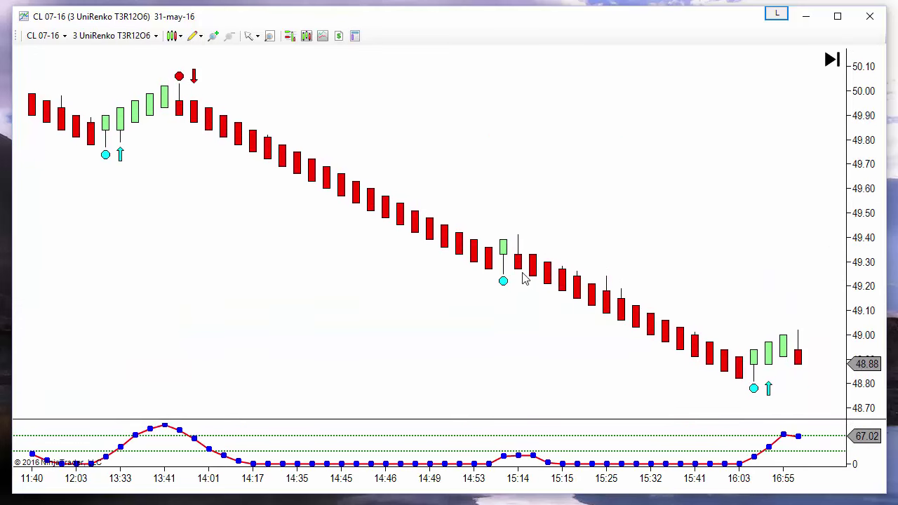
{"action": "left_click", "coordinate": [502, 281]}
{"action": "left_click", "coordinate": [500, 268]}
{"action": "left_click_drag", "start_coordinate": [528, 420], "coordinate": [533, 152]}
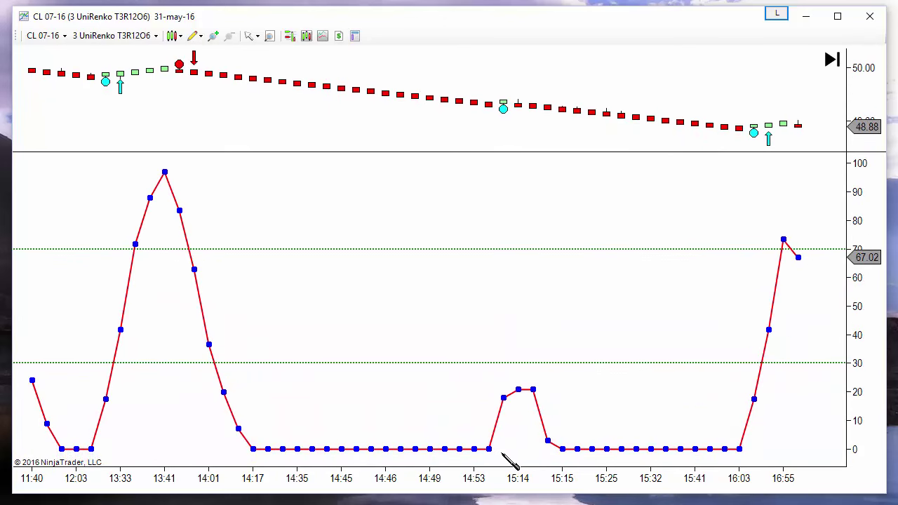
{"action": "left_click_drag", "start_coordinate": [498, 448], "coordinate": [518, 401]}
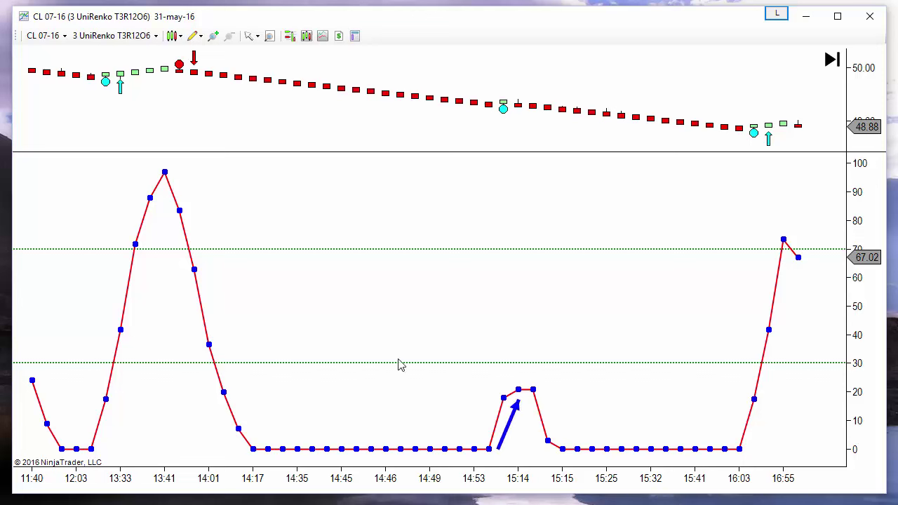
{"action": "left_click", "coordinate": [508, 422]}
Enlarge the price panel and draw a horizontal arrow just above the 15:06 green bar, at about 49.42
{"action": "left_click_drag", "start_coordinate": [641, 150], "coordinate": [649, 427]}
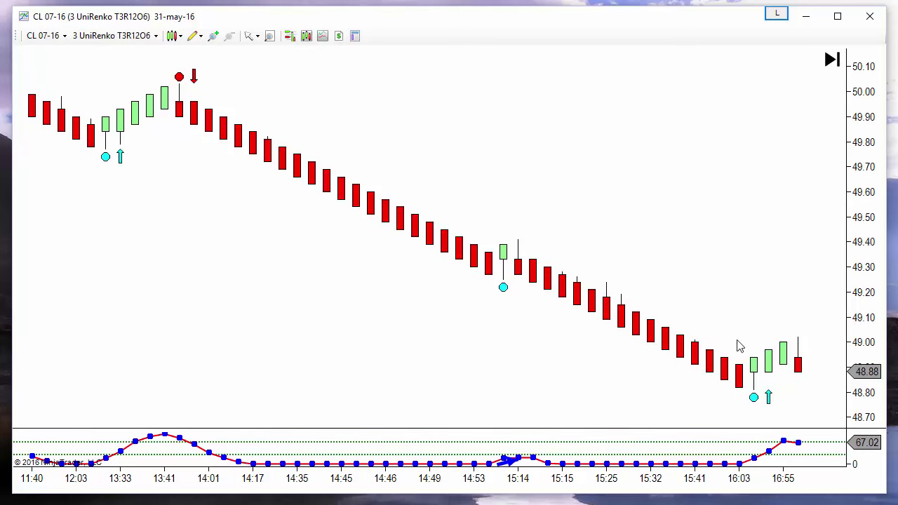
{"action": "left_click_drag", "start_coordinate": [874, 356], "coordinate": [865, 231]}
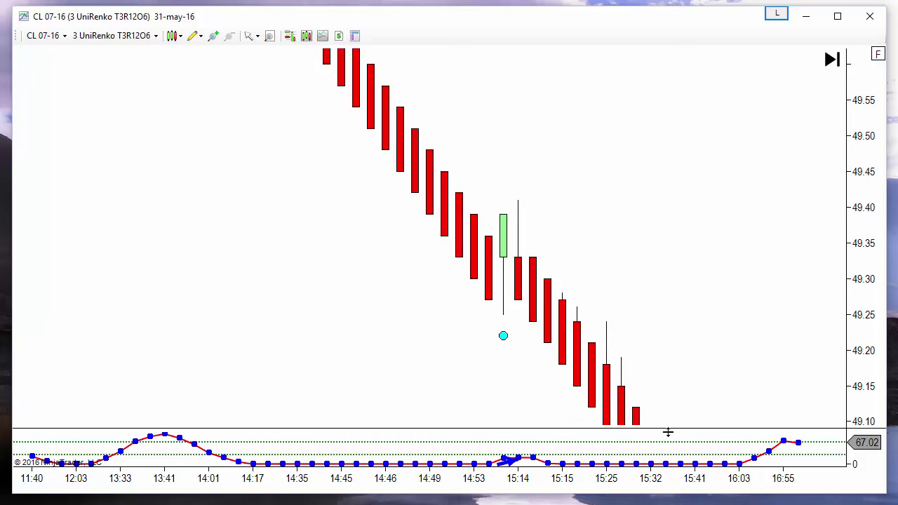
{"action": "left_click_drag", "start_coordinate": [610, 484], "coordinate": [400, 482]}
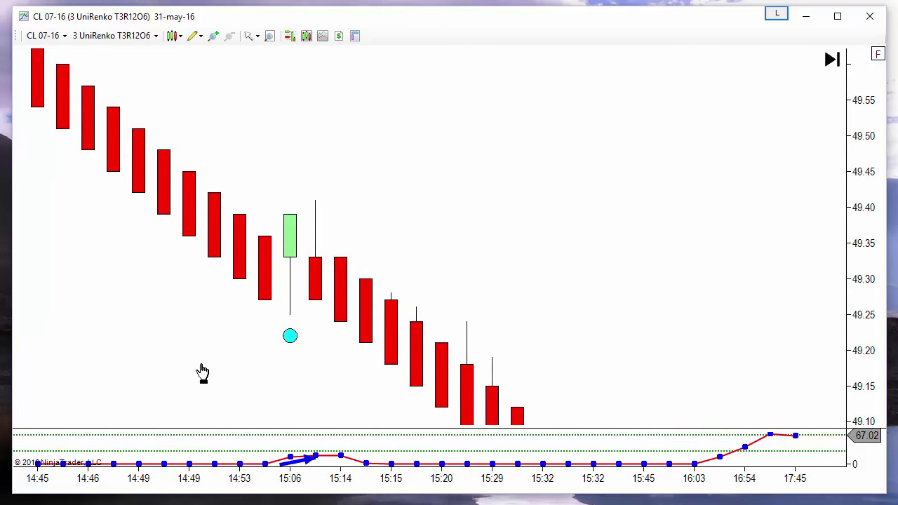
{"action": "left_click_drag", "start_coordinate": [203, 372], "coordinate": [509, 317]}
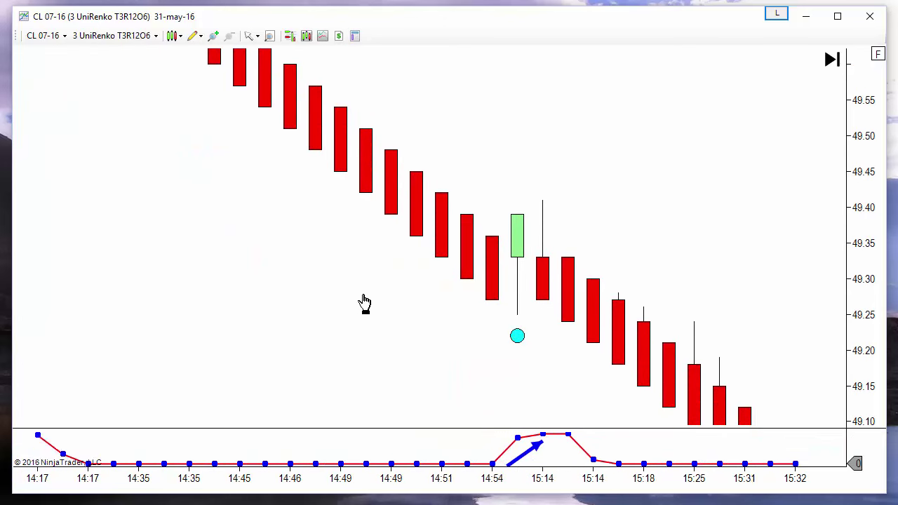
{"action": "left_click_drag", "start_coordinate": [362, 303], "coordinate": [586, 326]}
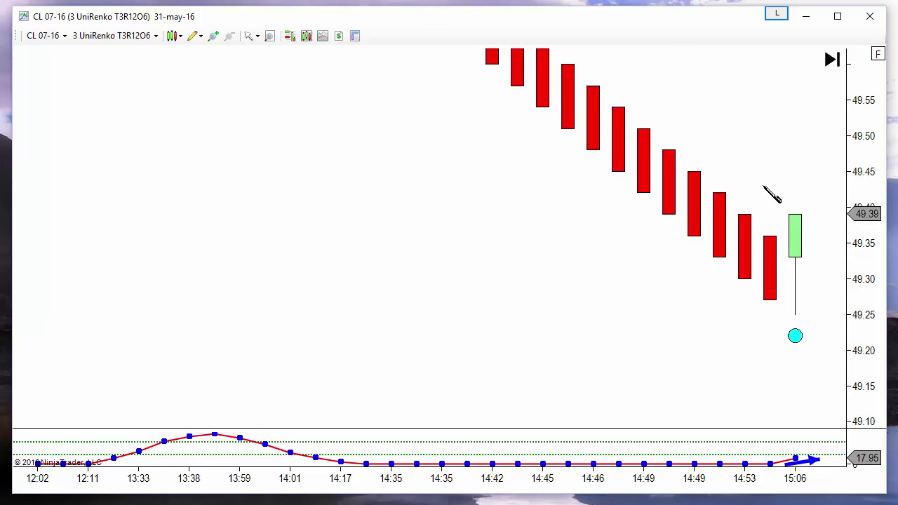
{"action": "left_click_drag", "start_coordinate": [763, 192], "coordinate": [825, 192]}
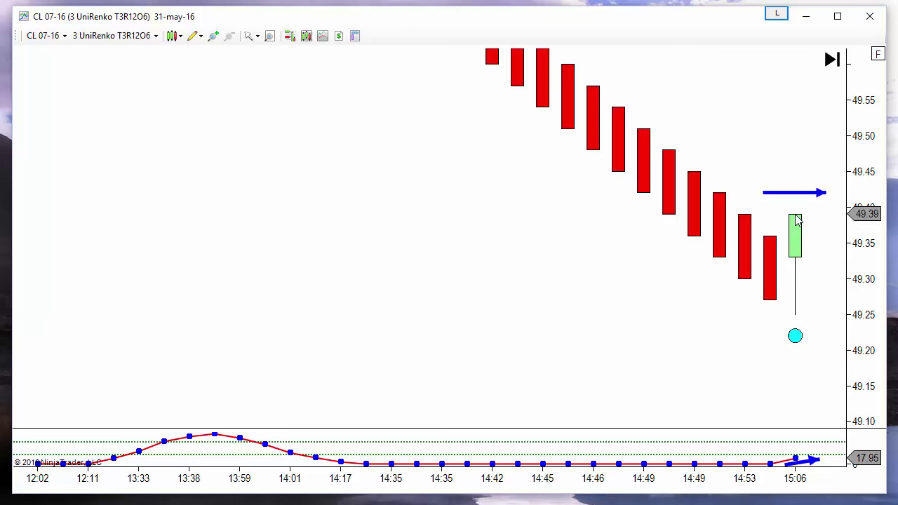
{"action": "mouse_move", "coordinate": [800, 192]}
{"action": "left_mouse_down"}
{"action": "mouse_move", "coordinate": [800, 213]}
{"action": "mouse_move", "coordinate": [801, 189]}
{"action": "left_mouse_up"}
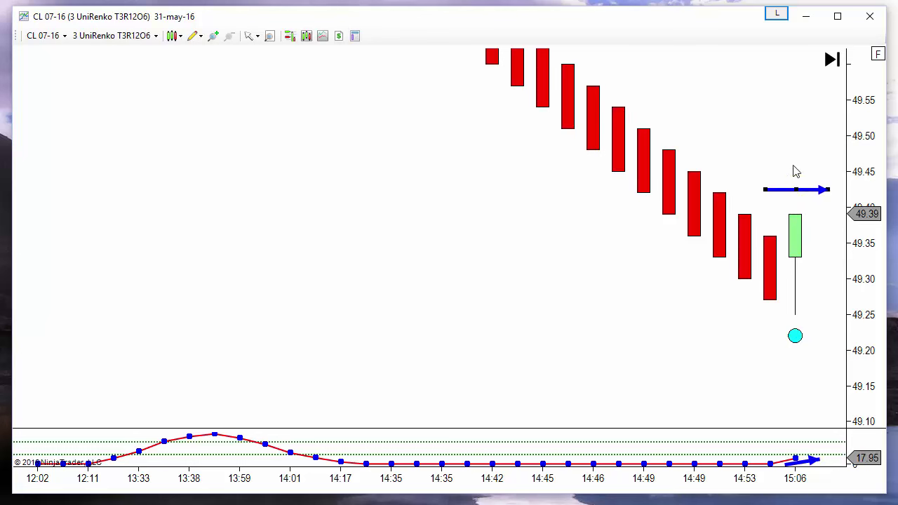
{"action": "left_click", "coordinate": [782, 182]}
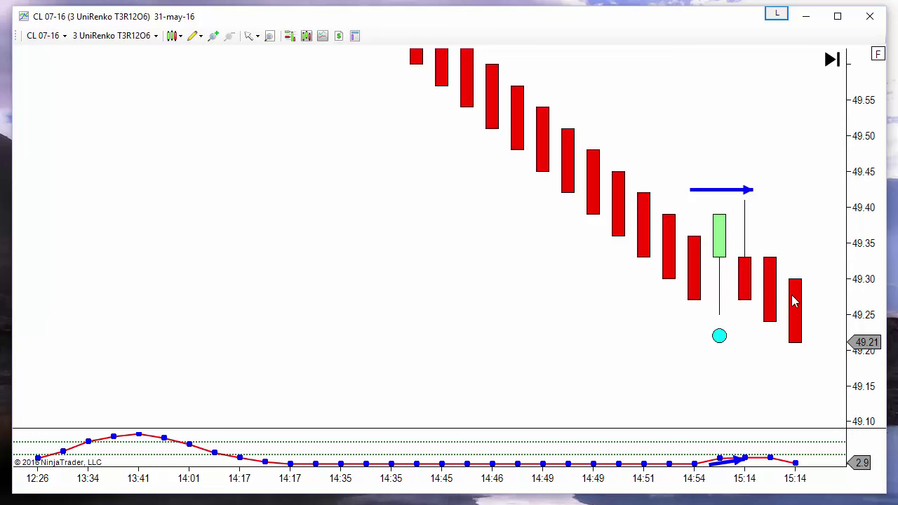
Delete the arrow above the 15:06 bar and draw a horizontal one just below the 16:54 green bar's high, at about 48.95
{"action": "left_click", "coordinate": [707, 190]}
{"action": "key", "text": "Delete"}
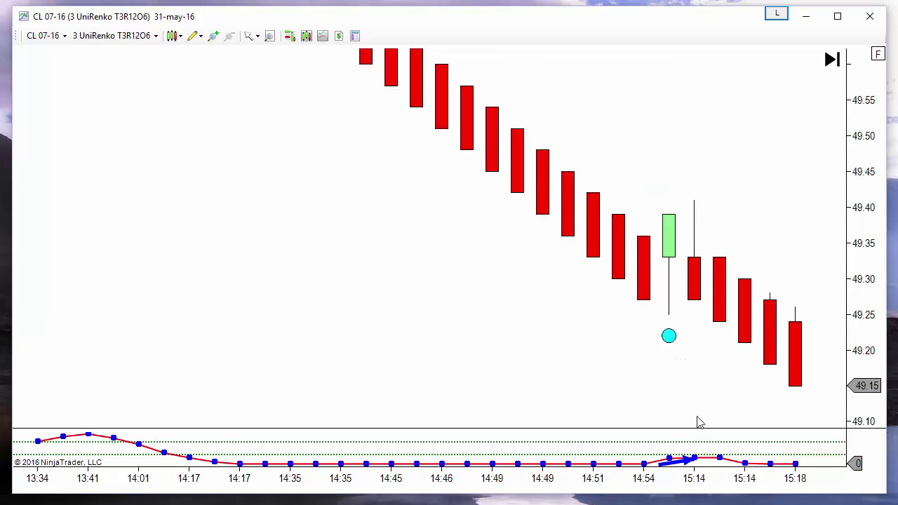
{"action": "left_click_drag", "start_coordinate": [659, 391], "coordinate": [429, 360]}
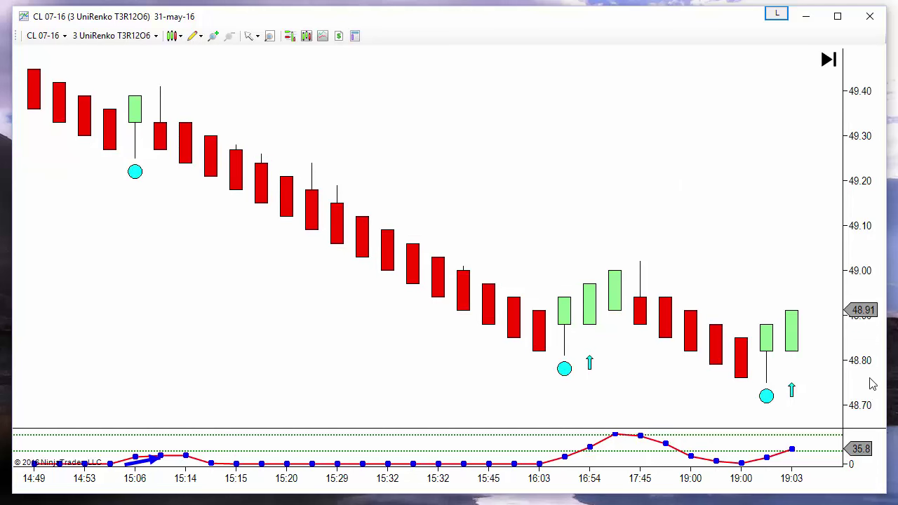
{"action": "mouse_move", "coordinate": [872, 384]}
{"action": "left_mouse_down"}
{"action": "mouse_move", "coordinate": [857, 326]}
{"action": "mouse_move", "coordinate": [793, 316]}
{"action": "left_mouse_up"}
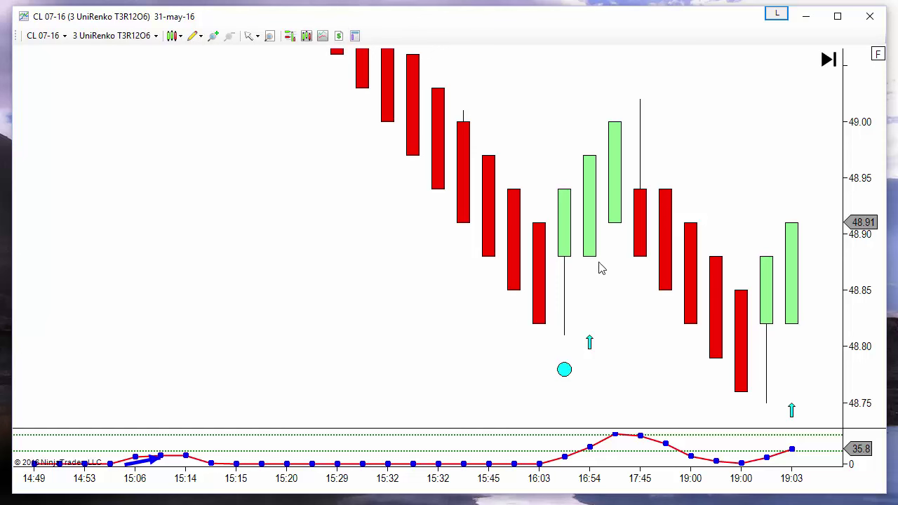
{"action": "left_click", "coordinate": [520, 155]}
{"action": "left_click", "coordinate": [615, 155]}
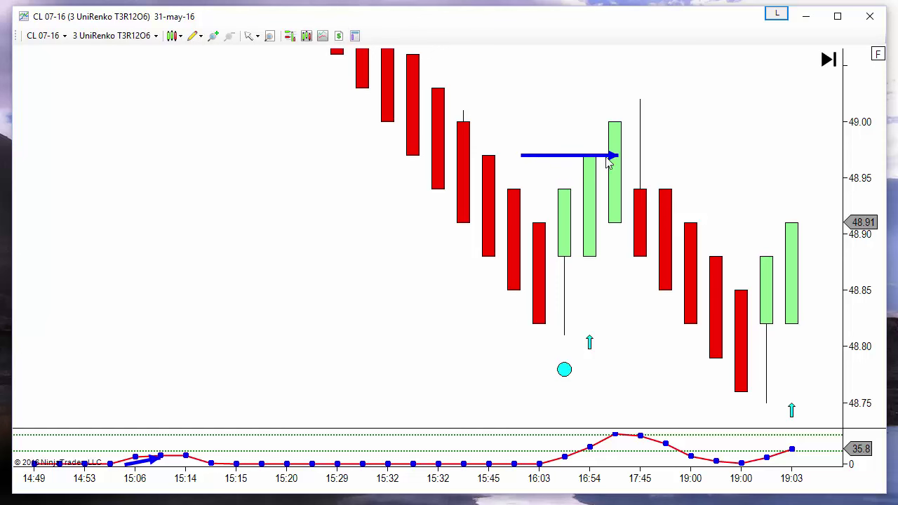
{"action": "left_click_drag", "start_coordinate": [582, 156], "coordinate": [583, 174]}
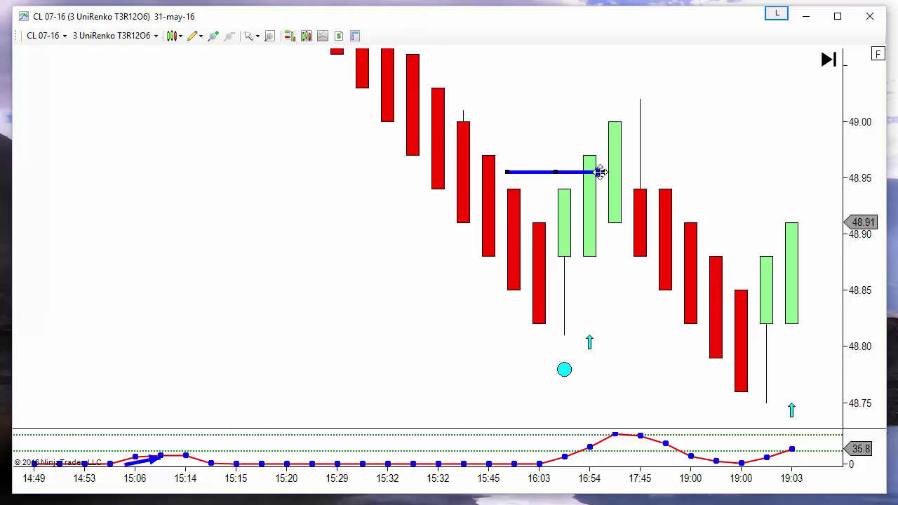
Move the horizontal arrow to the 19:03 buy signal so it ends on the arrow-marked green bar at about 48.89
{"action": "left_click_drag", "start_coordinate": [757, 375], "coordinate": [684, 373]}
{"action": "left_click_drag", "start_coordinate": [841, 378], "coordinate": [843, 320]}
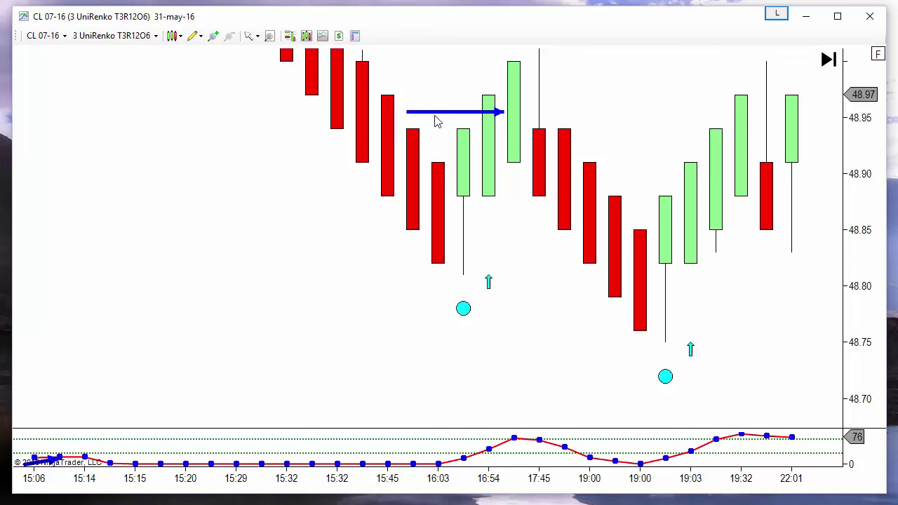
{"action": "left_click_drag", "start_coordinate": [442, 118], "coordinate": [680, 245]}
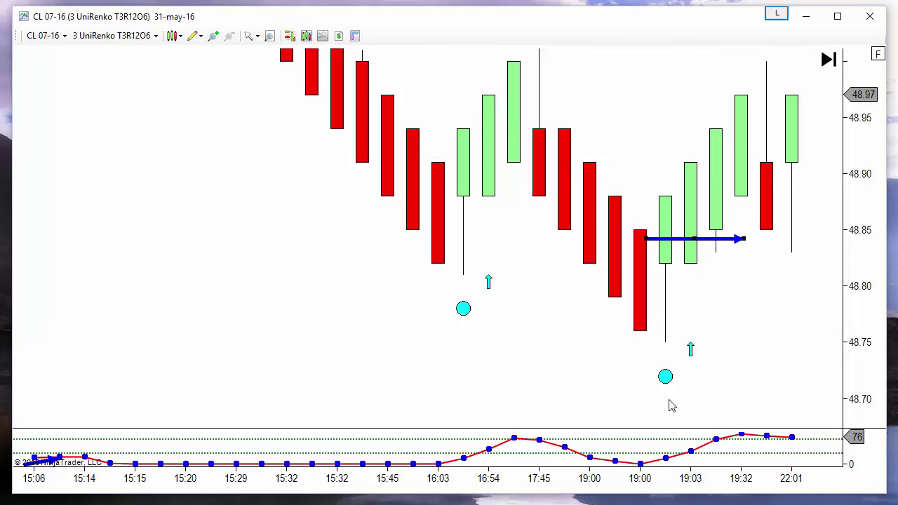
{"action": "left_click", "coordinate": [665, 377]}
{"action": "left_click_drag", "start_coordinate": [675, 239], "coordinate": [687, 174]}
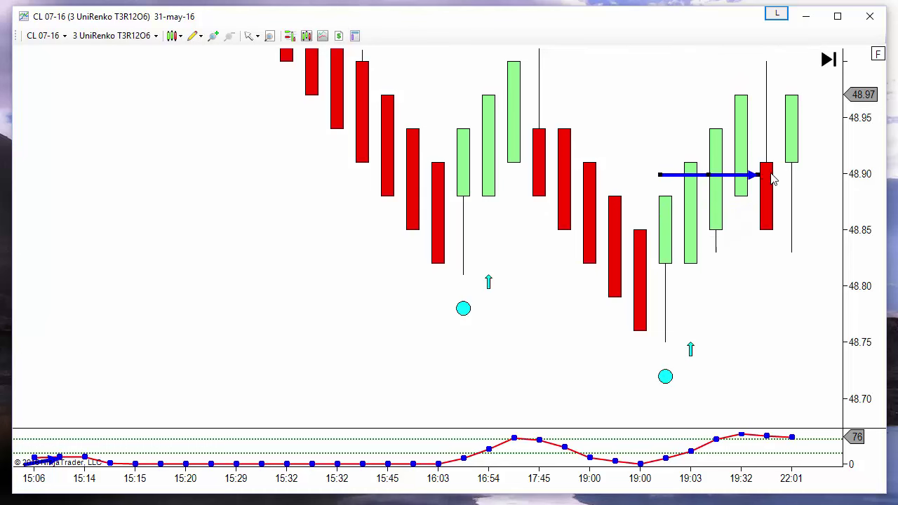
{"action": "left_click_drag", "start_coordinate": [744, 175], "coordinate": [676, 182]}
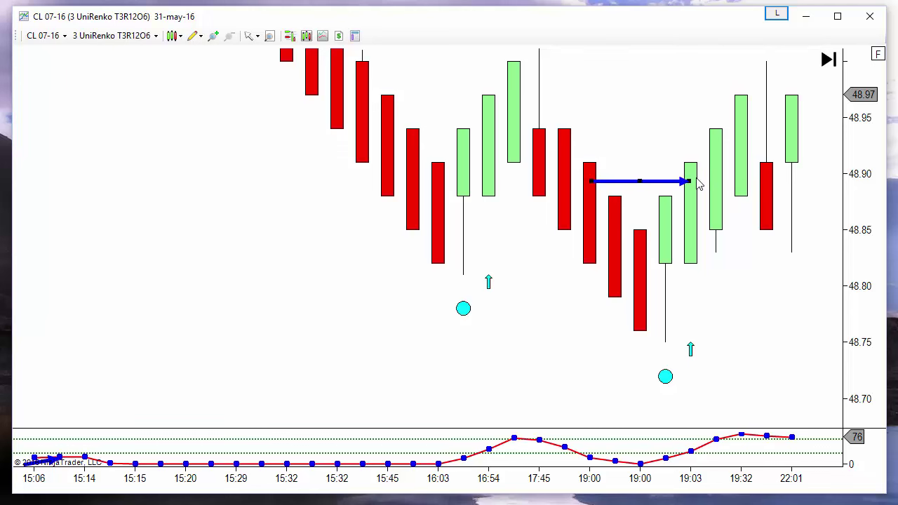
Move the horizontal arrow to just below the red bar at the 21:06 sell dot, at about 48.82
{"action": "scroll", "coordinate": [701, 319], "scroll_direction": "down", "scroll_amount": 5}
{"action": "left_click_drag", "start_coordinate": [862, 245], "coordinate": [868, 334]}
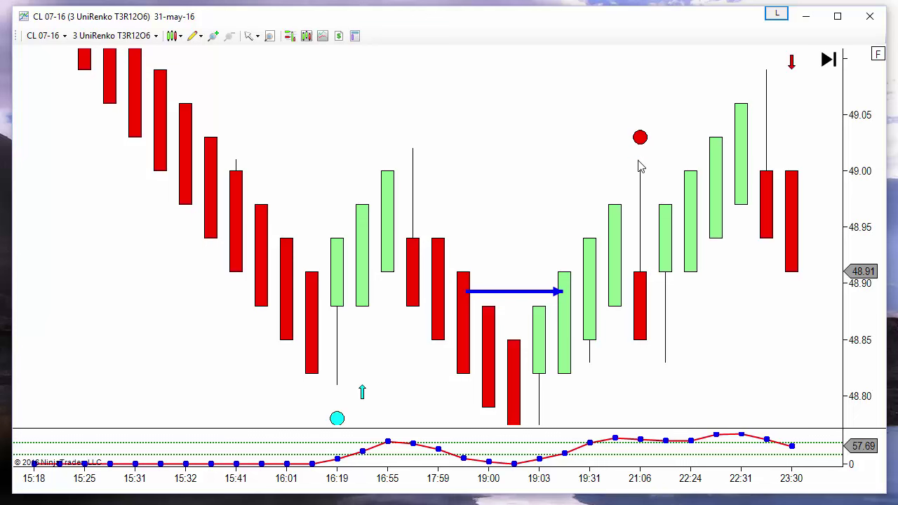
{"action": "left_click", "coordinate": [640, 137]}
{"action": "left_click_drag", "start_coordinate": [519, 293], "coordinate": [690, 332]}
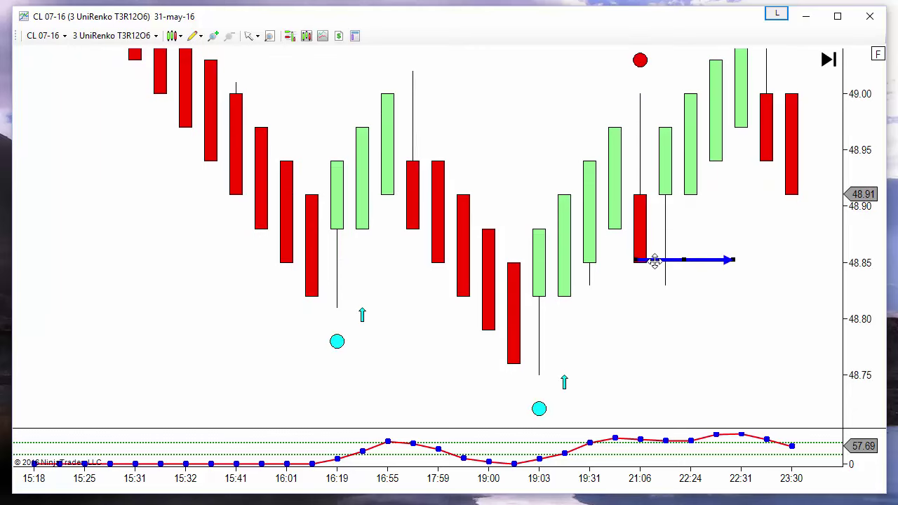
{"action": "left_click_drag", "start_coordinate": [653, 261], "coordinate": [656, 299]}
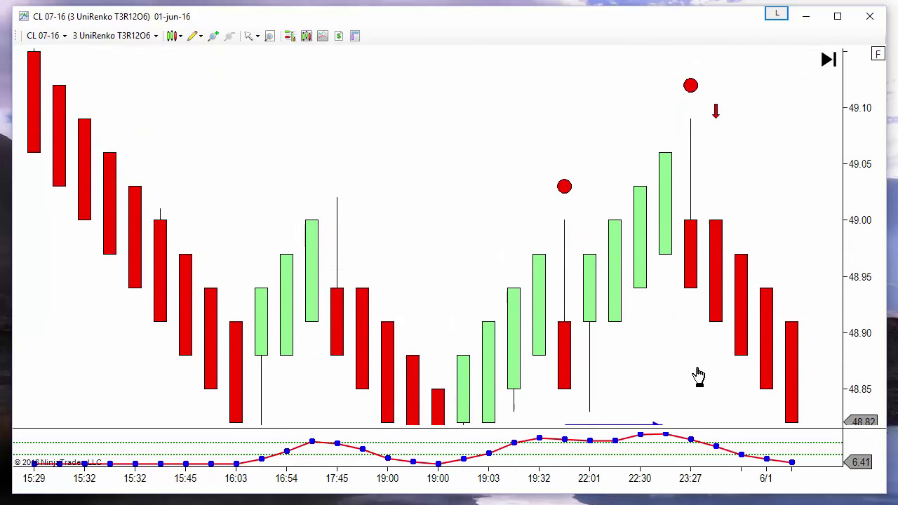
Restore the chart's automatic price scaling and zoom out to show all the signals since 5/31
{"action": "left_click", "coordinate": [877, 56]}
{"action": "scroll", "coordinate": [372, 484], "scroll_direction": "down", "scroll_amount": 10}
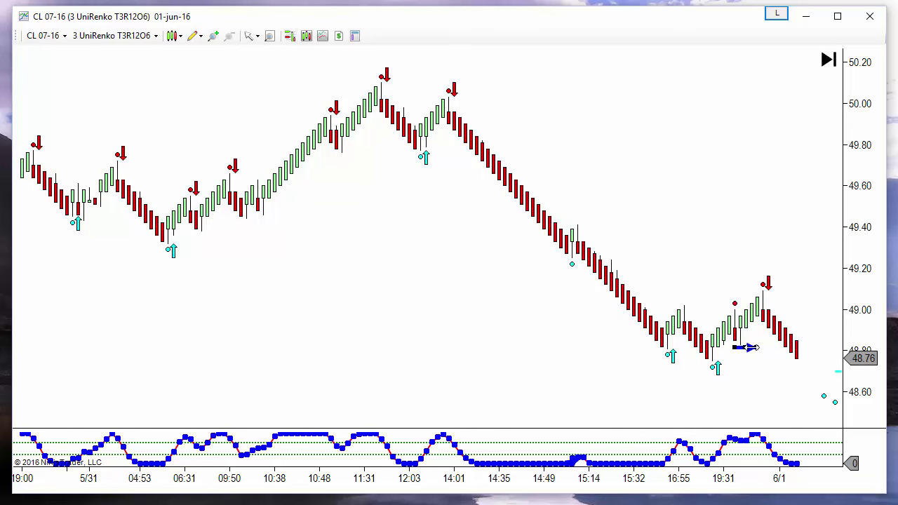
Show the earlier signals back to 5/29 and enlarge the Stochastics panel to display its full 0 to 100 scale
{"action": "scroll", "coordinate": [484, 481], "scroll_direction": "down", "scroll_amount": 2}
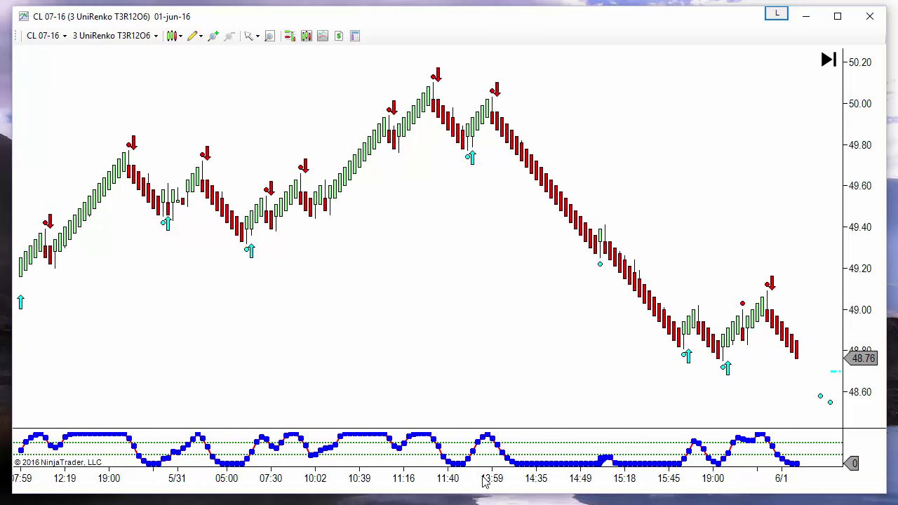
{"action": "left_click_drag", "start_coordinate": [421, 288], "coordinate": [615, 323]}
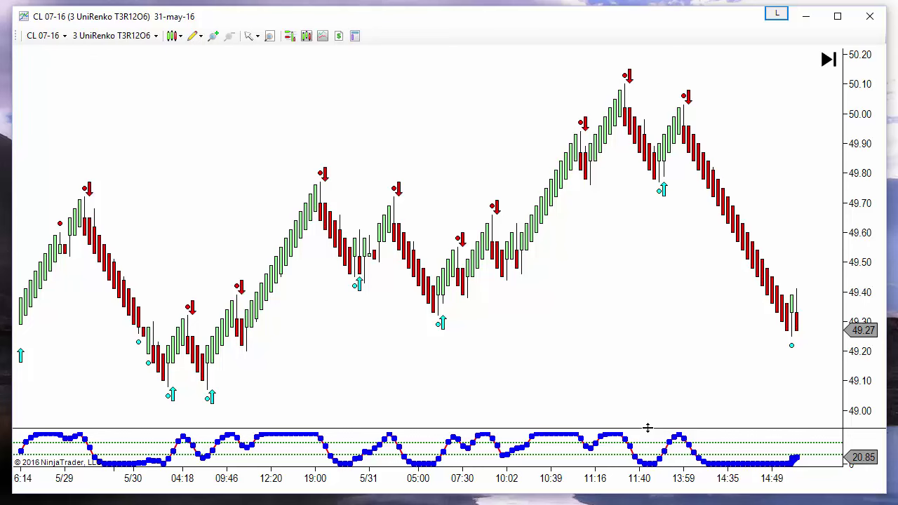
{"action": "left_click_drag", "start_coordinate": [647, 427], "coordinate": [639, 375]}
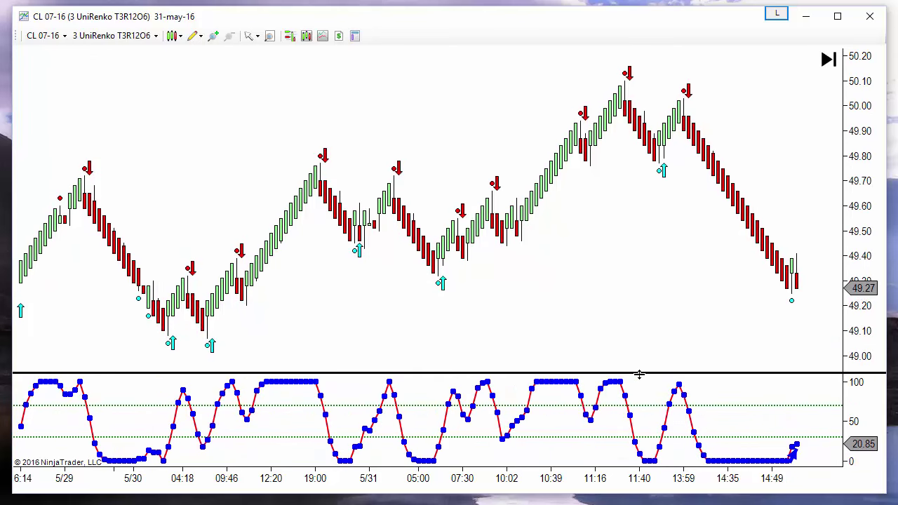
Bring the latest 02-jun-16 bars into view, leaving blank space beyond the newest sell dot
{"action": "left_click_drag", "start_coordinate": [725, 477], "coordinate": [257, 465]}
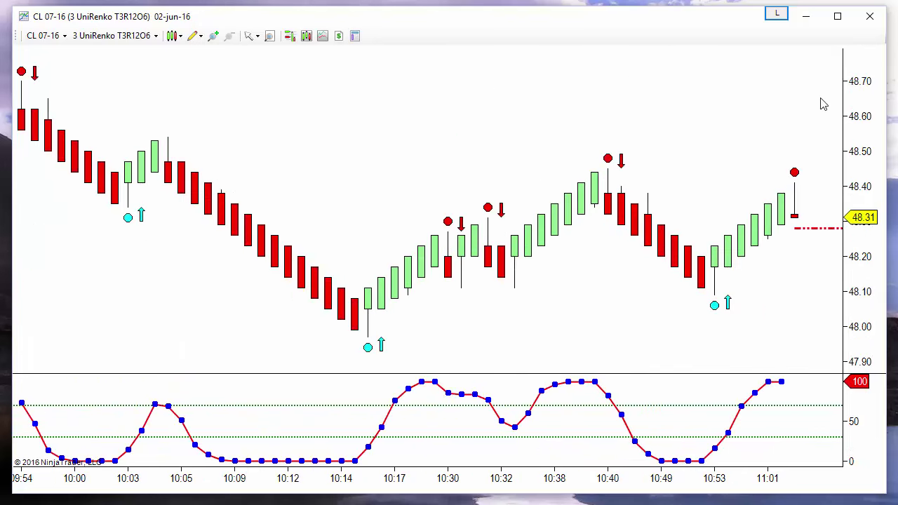
{"action": "left_click_drag", "start_coordinate": [774, 315], "coordinate": [658, 307]}
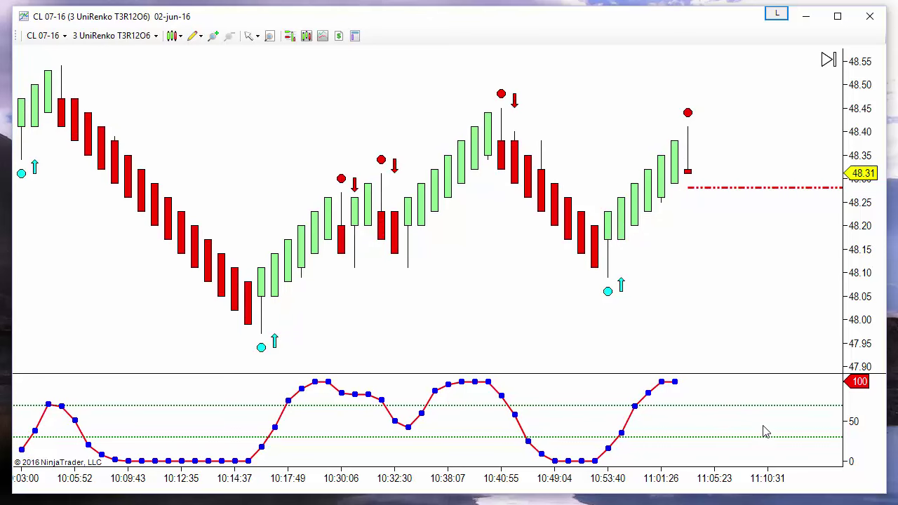
{"action": "left_click_drag", "start_coordinate": [698, 278], "coordinate": [670, 289]}
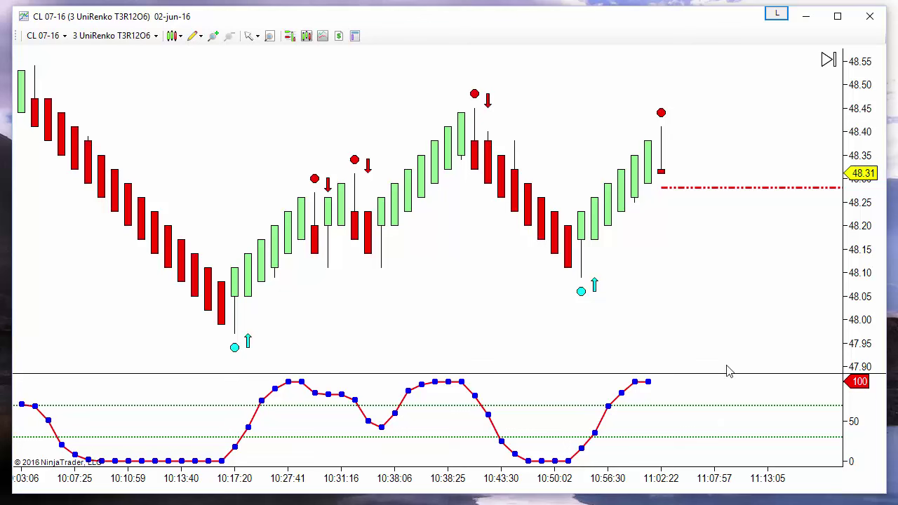
Place the Replay controls over the chart and take the replay back to 02-jun-16 10:50:22
{"action": "left_click_drag", "start_coordinate": [477, 256], "coordinate": [196, 257]}
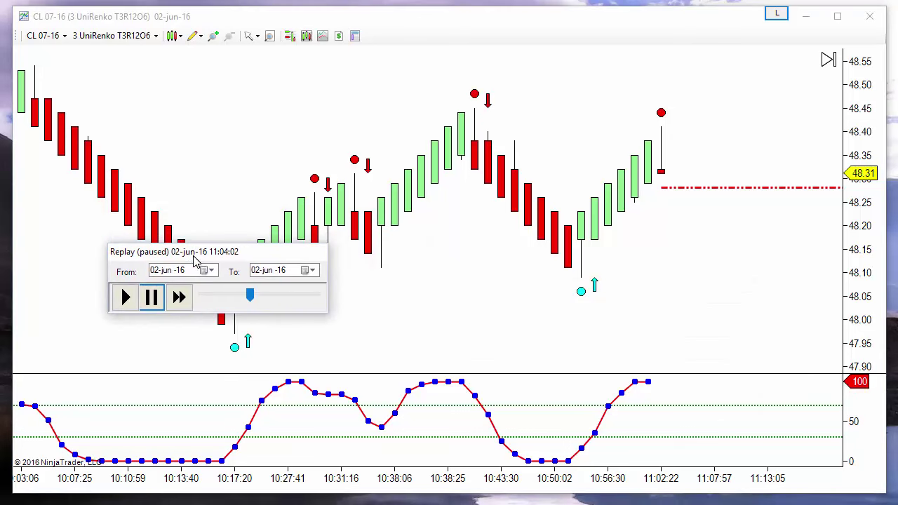
{"action": "middle_click", "coordinate": [547, 187]}
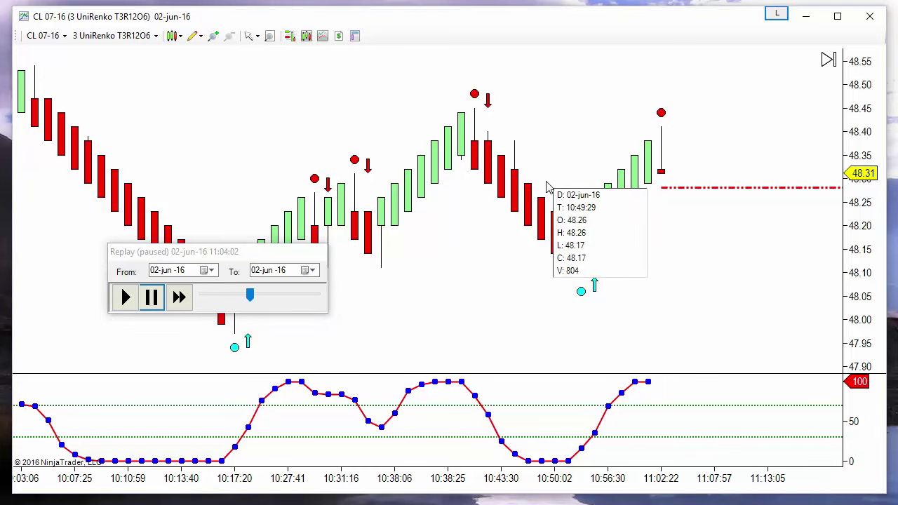
{"action": "right_click", "coordinate": [271, 300]}
{"action": "left_click", "coordinate": [297, 322]}
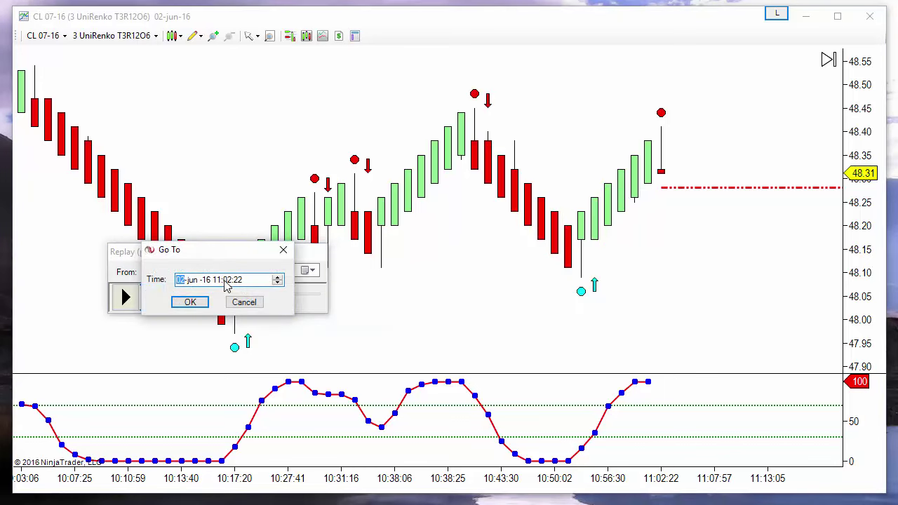
{"action": "left_click", "coordinate": [217, 280]}
{"action": "type", "text": "10"}
{"action": "left_click", "coordinate": [230, 280]}
{"action": "type", "text": "50"}
{"action": "left_click", "coordinate": [192, 303]}
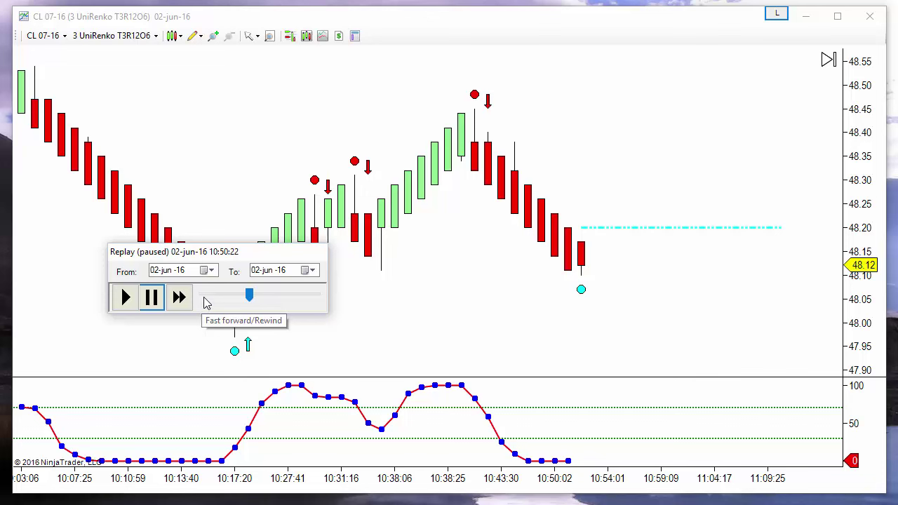
Take the replay back to 02-jun-16 10:49:00
{"action": "right_click", "coordinate": [205, 301]}
{"action": "left_click", "coordinate": [239, 316]}
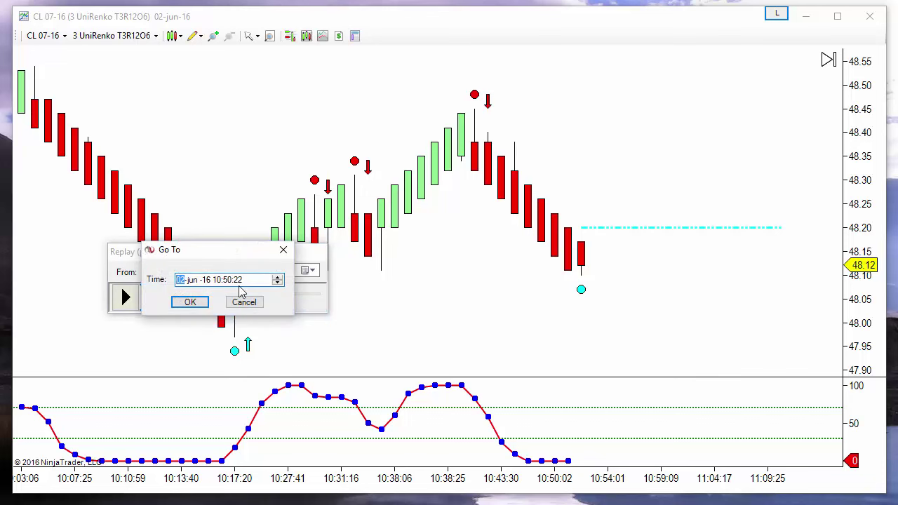
{"action": "left_click", "coordinate": [229, 280]}
{"action": "type", "text": "490"}
{"action": "left_click", "coordinate": [191, 303]}
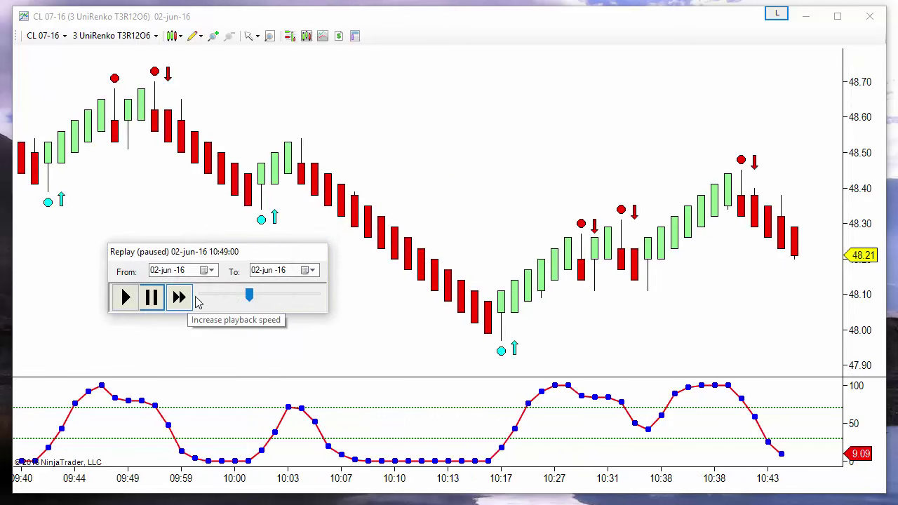
Set the Stochastics indicator's Calculate on bar close to False and make its panel taller
{"action": "left_click_drag", "start_coordinate": [712, 343], "coordinate": [665, 335]}
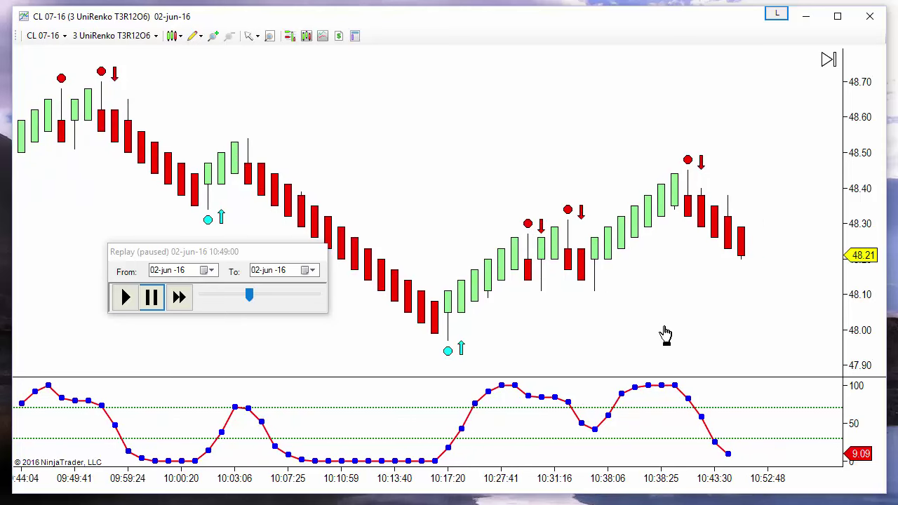
{"action": "double_click", "coordinate": [709, 436]}
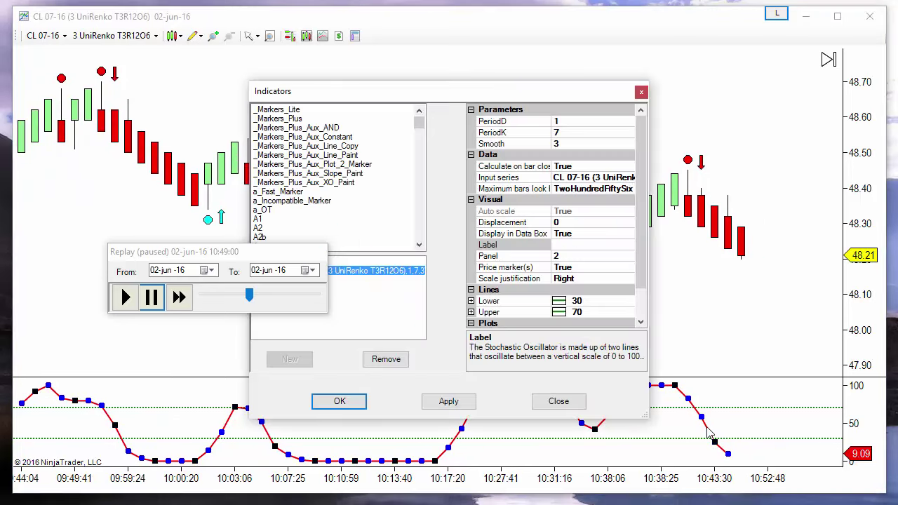
{"action": "left_click_drag", "start_coordinate": [551, 92], "coordinate": [664, 114]}
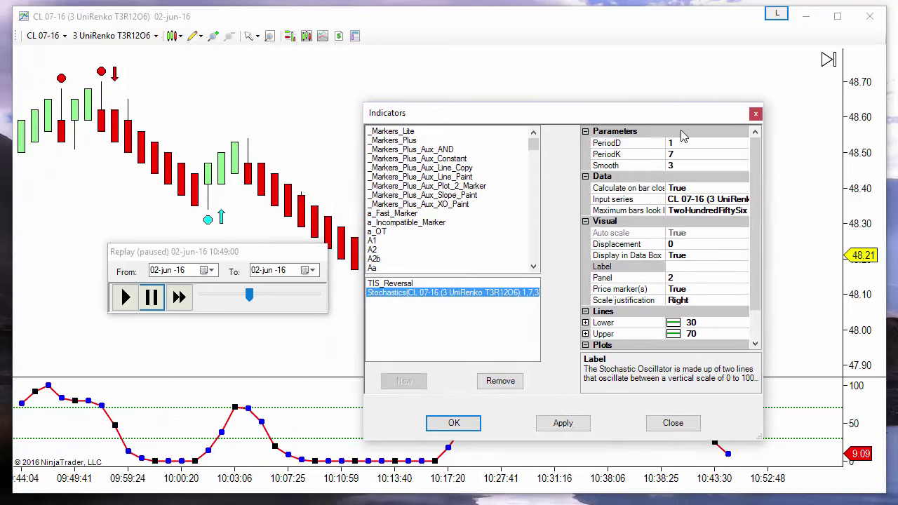
{"action": "double_click", "coordinate": [687, 188]}
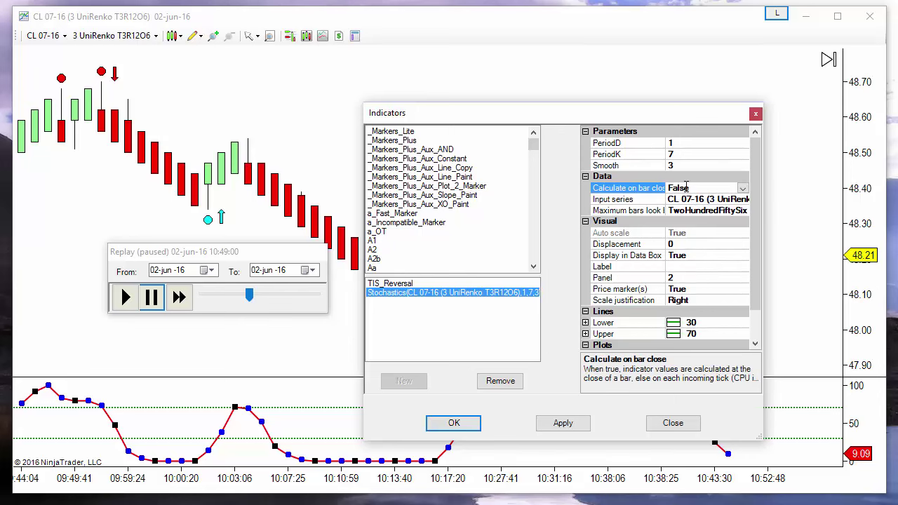
{"action": "left_click", "coordinate": [454, 423]}
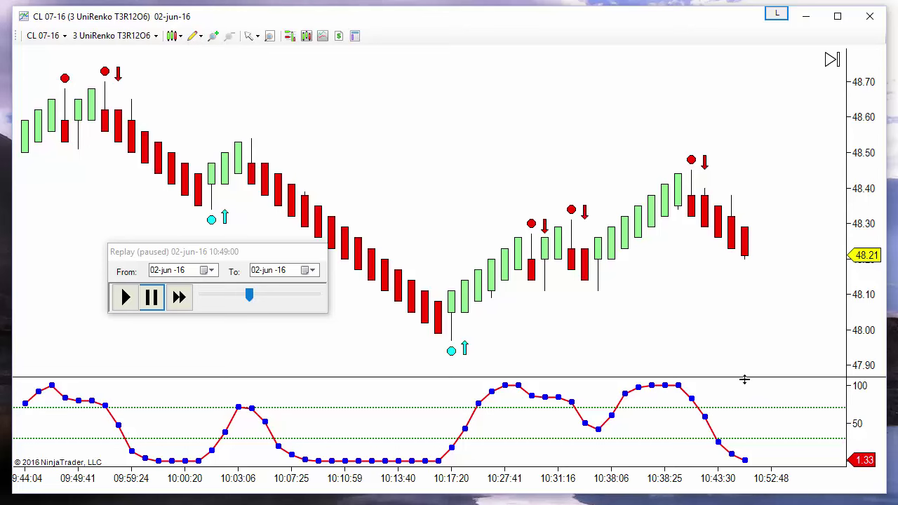
{"action": "left_click_drag", "start_coordinate": [745, 376], "coordinate": [741, 348]}
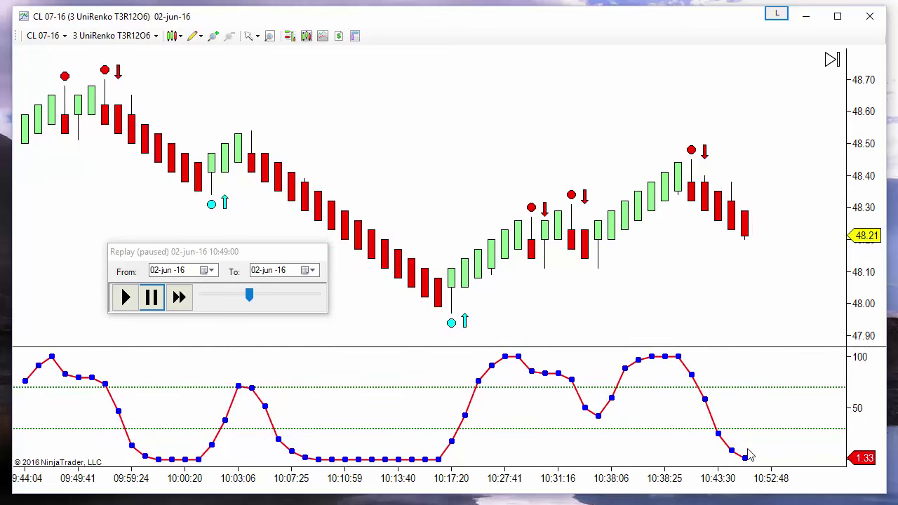
{"action": "left_click", "coordinate": [745, 409]}
Run the replay from 10:49:00, speeding it up to 8x, and pause it at 10:49:14
{"action": "left_click", "coordinate": [180, 300]}
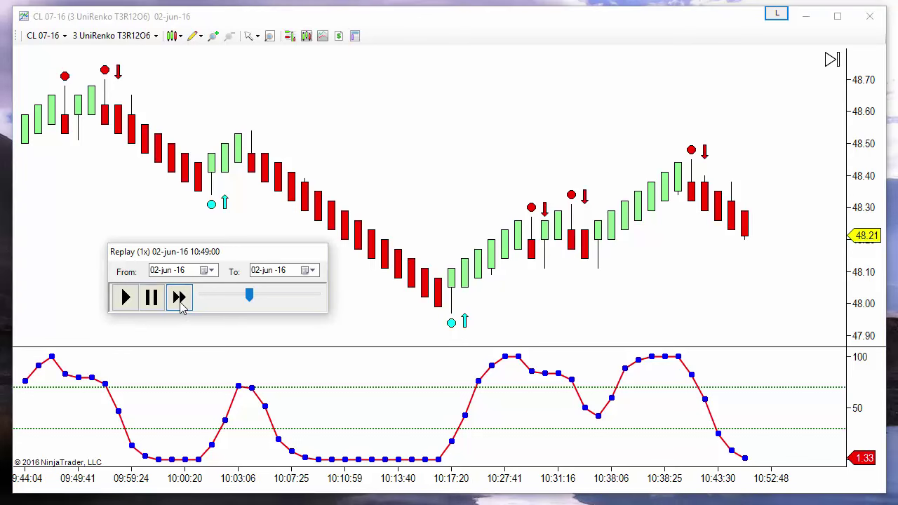
{"action": "left_click", "coordinate": [180, 303]}
{"action": "left_click", "coordinate": [181, 306]}
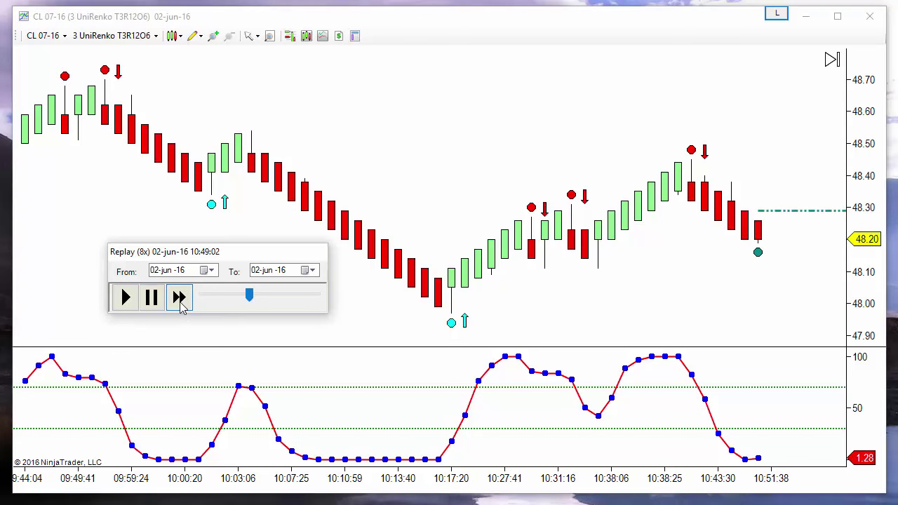
{"action": "left_click", "coordinate": [153, 307]}
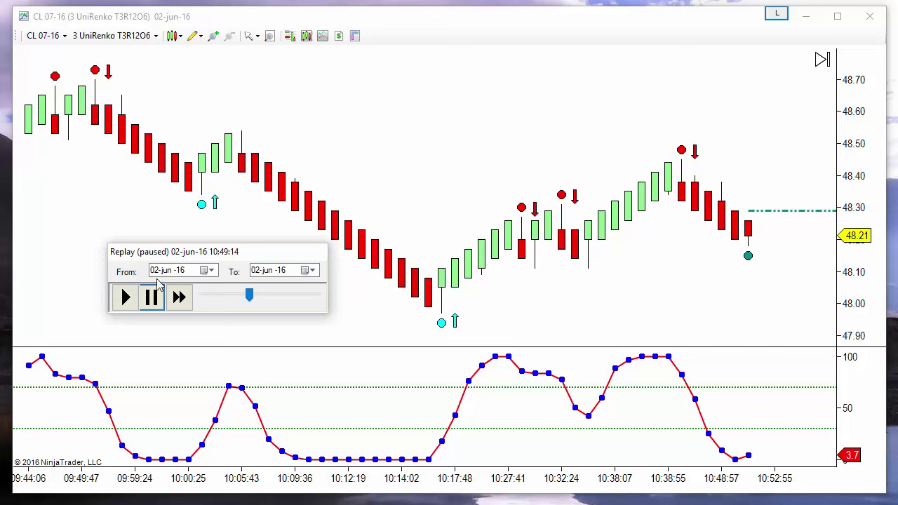
Resume the replay at 1x speed and stretch the price scale manually around the developing bars
{"action": "left_click", "coordinate": [126, 297]}
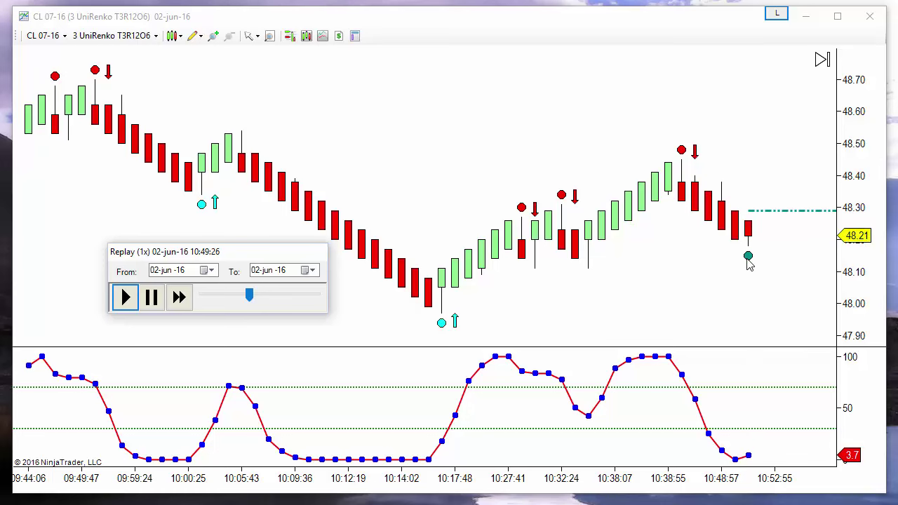
{"action": "left_click", "coordinate": [854, 303]}
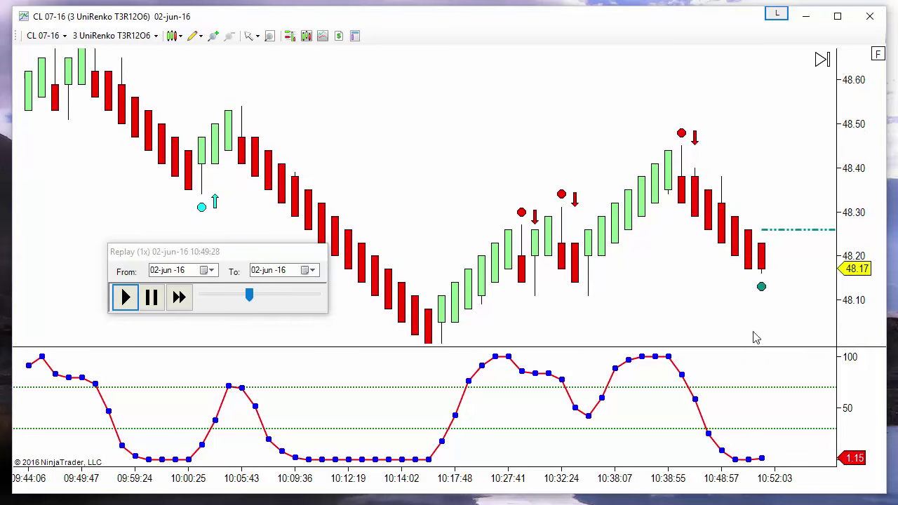
{"action": "scroll", "coordinate": [681, 300], "scroll_direction": "down", "scroll_amount": 5}
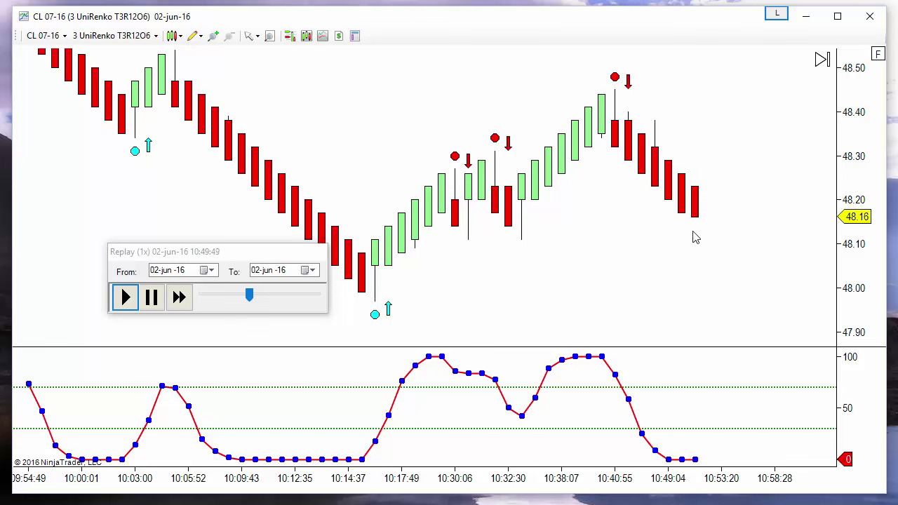
Turn on the chart's order entry and place a Buy Stop for 1 contract at 48.26, at the breakout line
{"action": "right_click", "coordinate": [716, 175]}
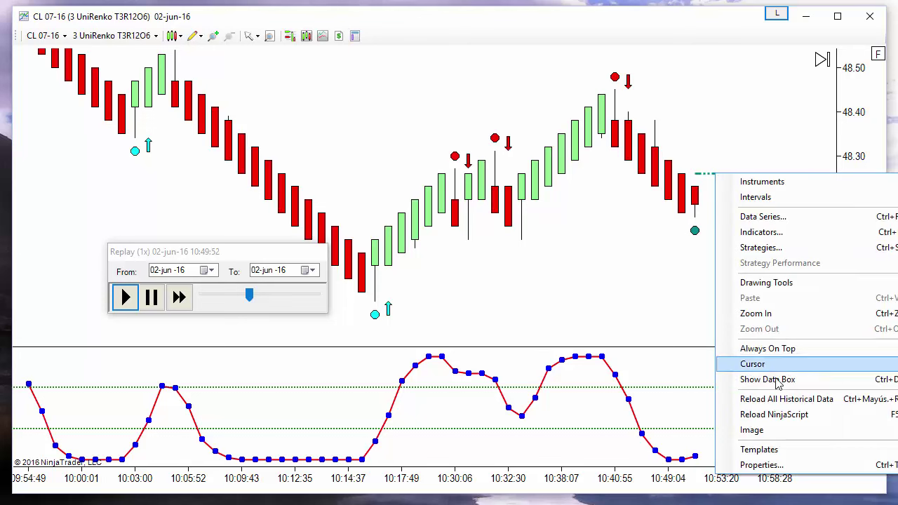
{"action": "left_click", "coordinate": [722, 112]}
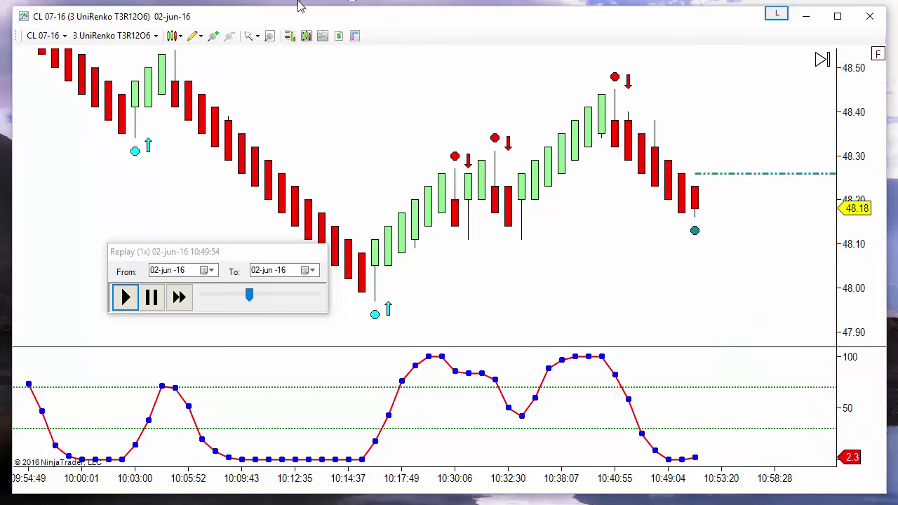
{"action": "left_click", "coordinate": [290, 35]}
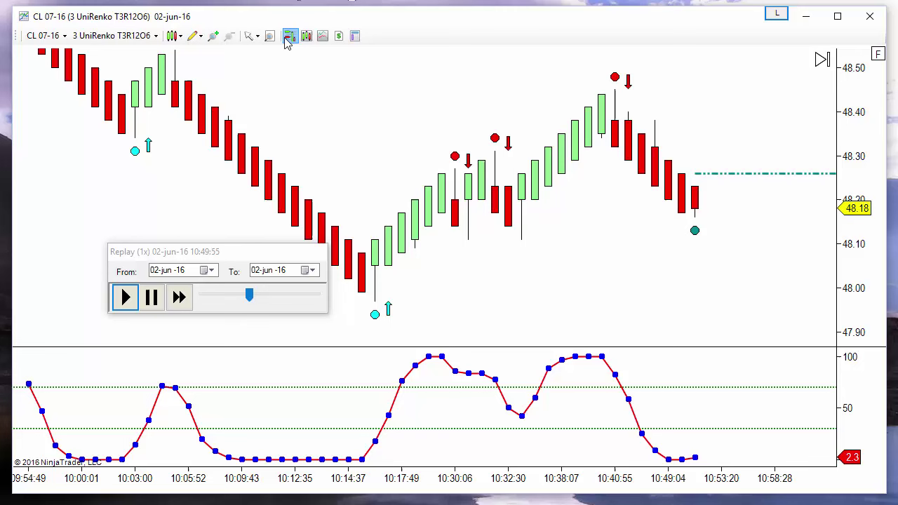
{"action": "right_click", "coordinate": [716, 178]}
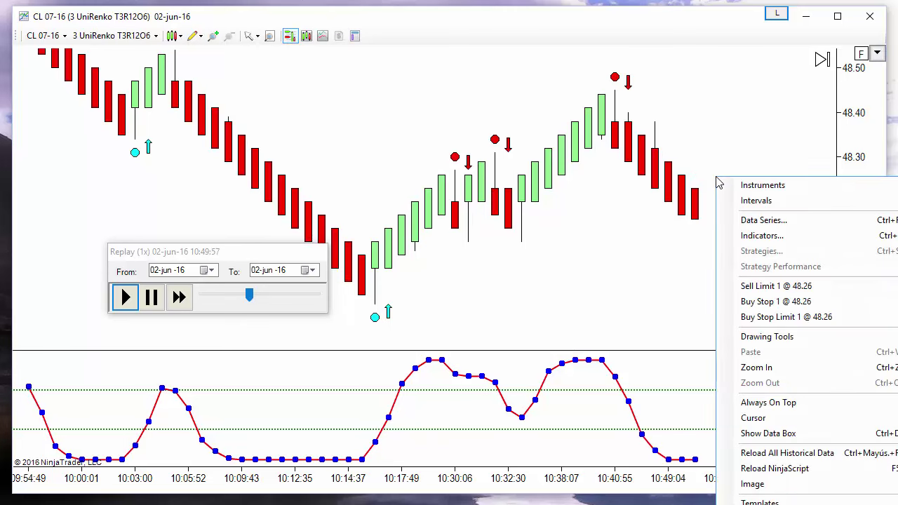
{"action": "left_click", "coordinate": [750, 300]}
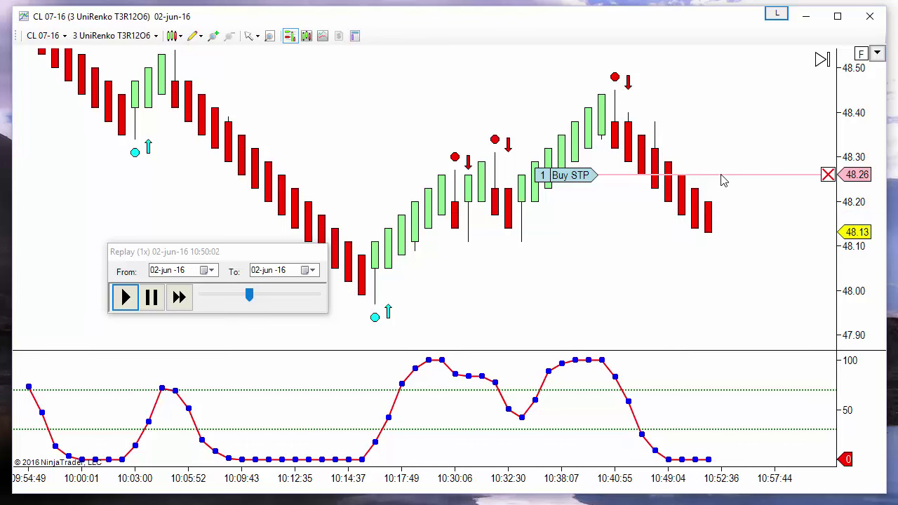
Lower the Buy Stop order to 48.23 and cancel it
{"action": "mouse_move", "coordinate": [723, 181]}
{"action": "left_mouse_down"}
{"action": "mouse_move", "coordinate": [723, 142]}
{"action": "mouse_move", "coordinate": [733, 189]}
{"action": "left_mouse_up"}
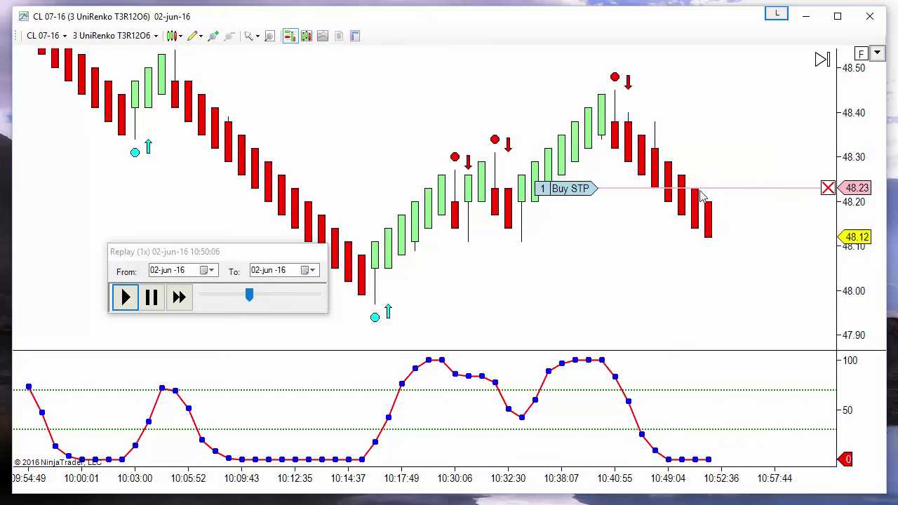
{"action": "left_click", "coordinate": [828, 188]}
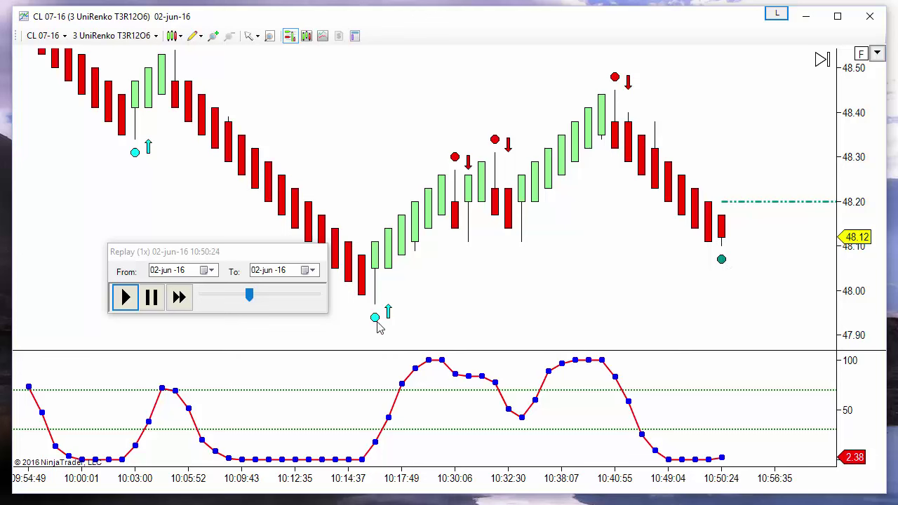
Advance the replay at up to 3x speed, pausing at 10:51:10 and again at 10:53:42 once the next green bar starts
{"action": "left_click", "coordinate": [179, 298]}
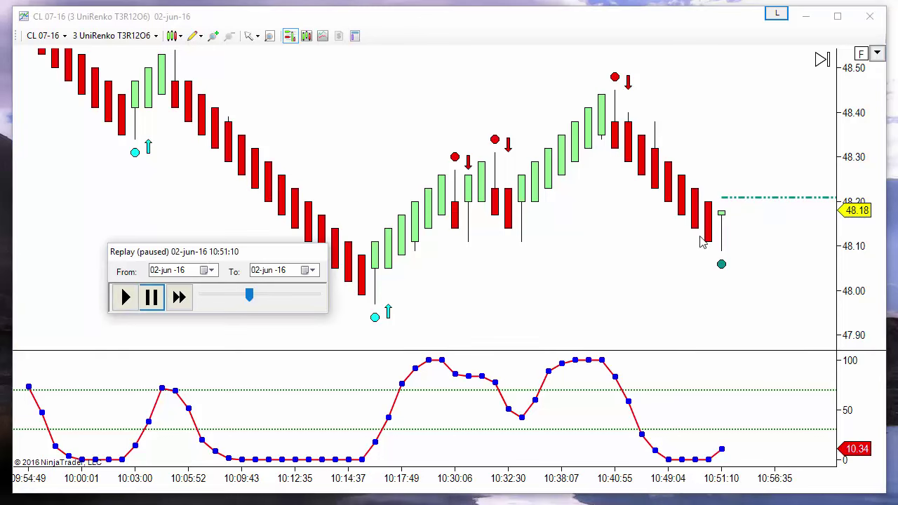
{"action": "left_click", "coordinate": [125, 298]}
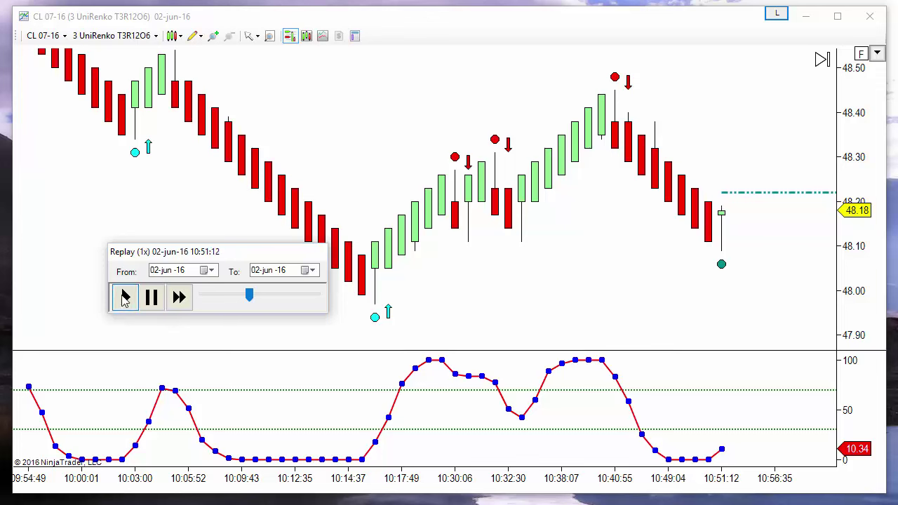
{"action": "left_click", "coordinate": [179, 297]}
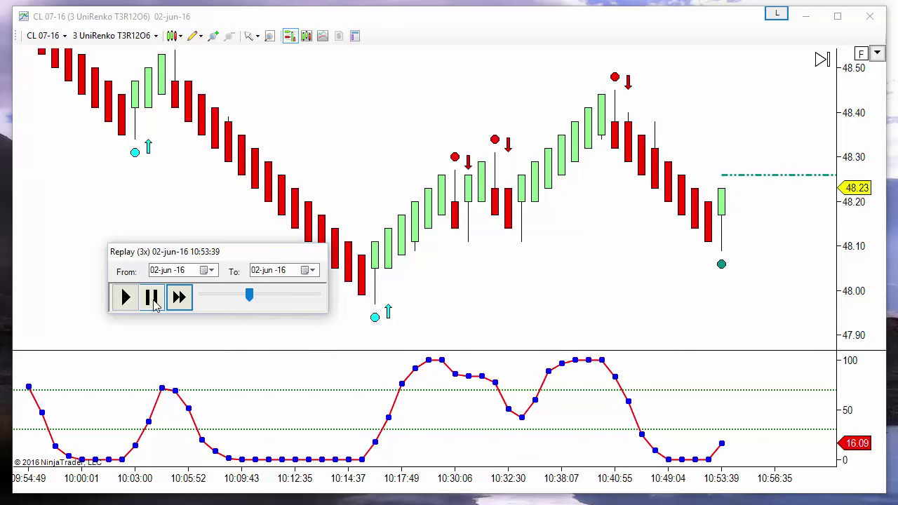
{"action": "left_click", "coordinate": [153, 298]}
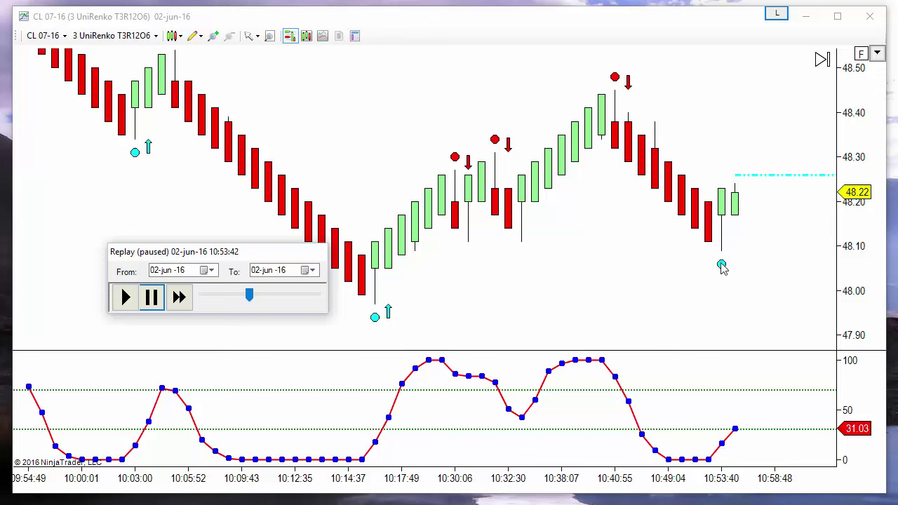
Place a Buy Stop for 1 contract above the market and move it to 48.26, at the new breakout line
{"action": "right_click", "coordinate": [735, 143]}
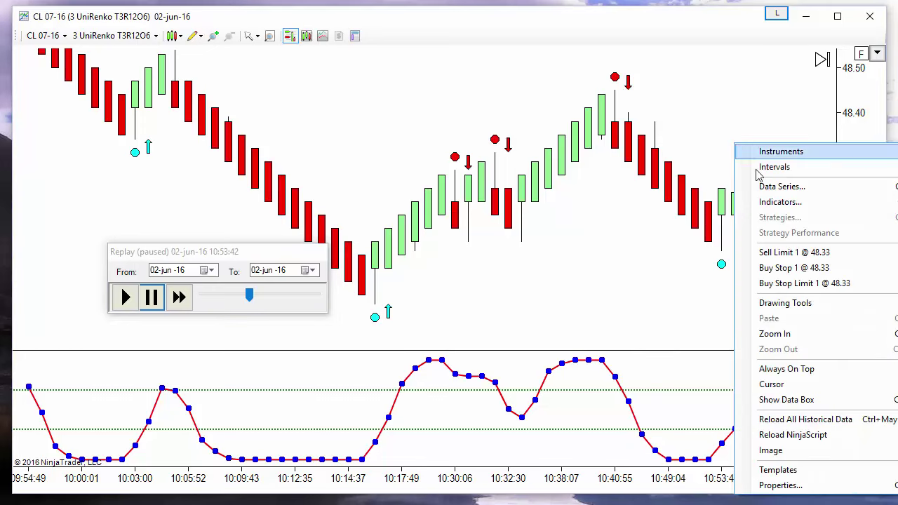
{"action": "left_click", "coordinate": [778, 268]}
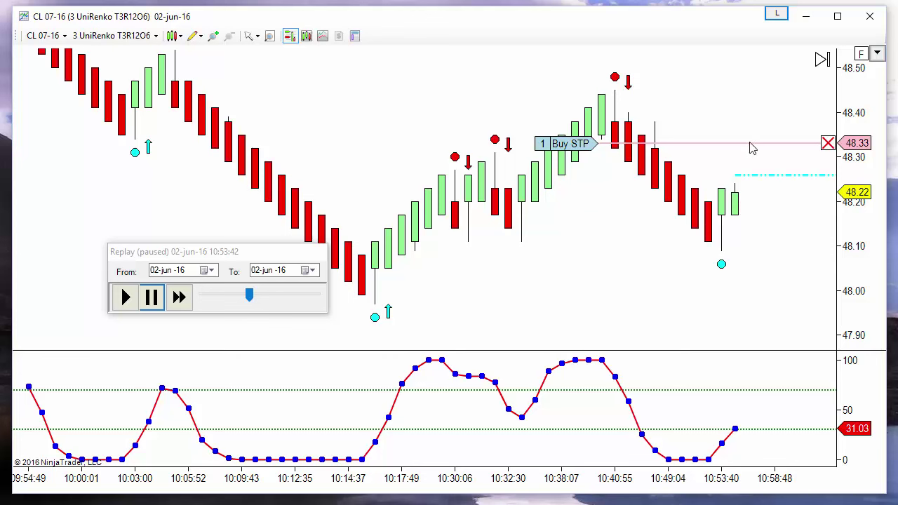
{"action": "left_click_drag", "start_coordinate": [748, 145], "coordinate": [748, 178]}
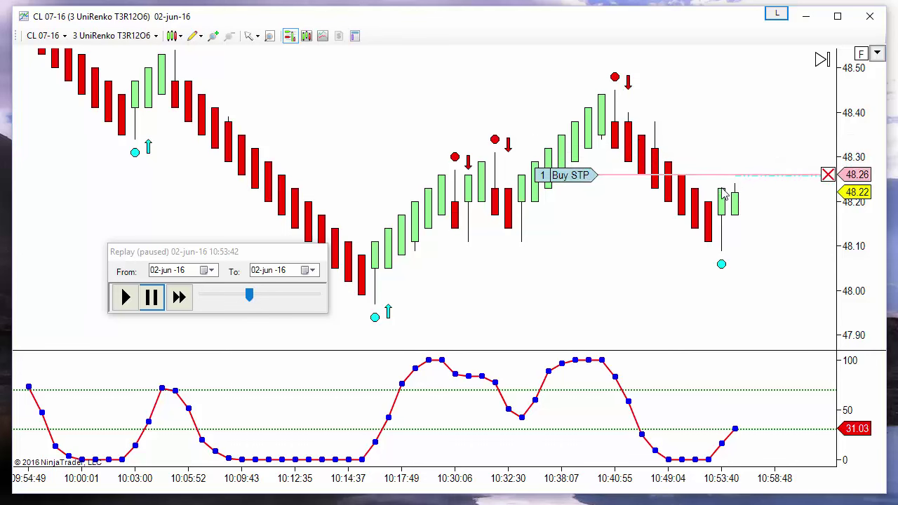
Review the reversal indicator's Entry_Offset setting, keep it as it is, and resume the replay at 1x speed
{"action": "right_click", "coordinate": [530, 87]}
{"action": "left_click", "coordinate": [615, 148]}
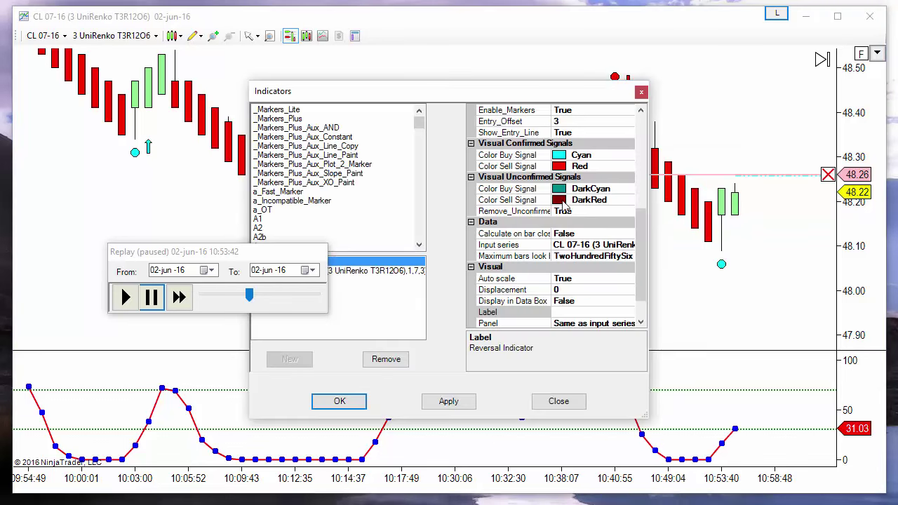
{"action": "left_click", "coordinate": [502, 122]}
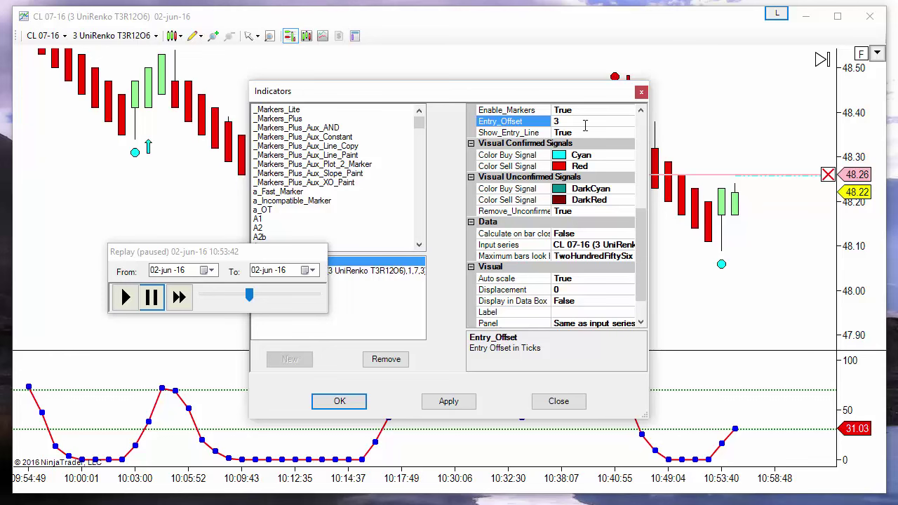
{"action": "left_click", "coordinate": [552, 400]}
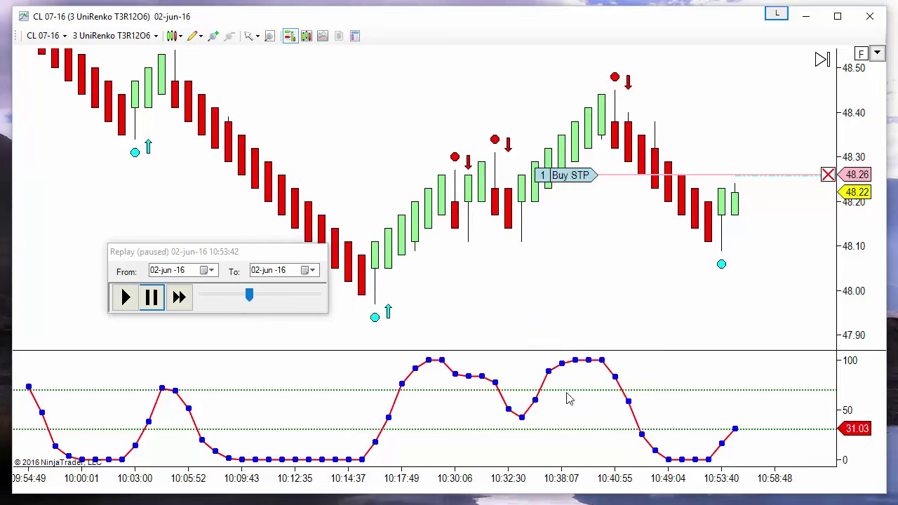
{"action": "left_click", "coordinate": [127, 298]}
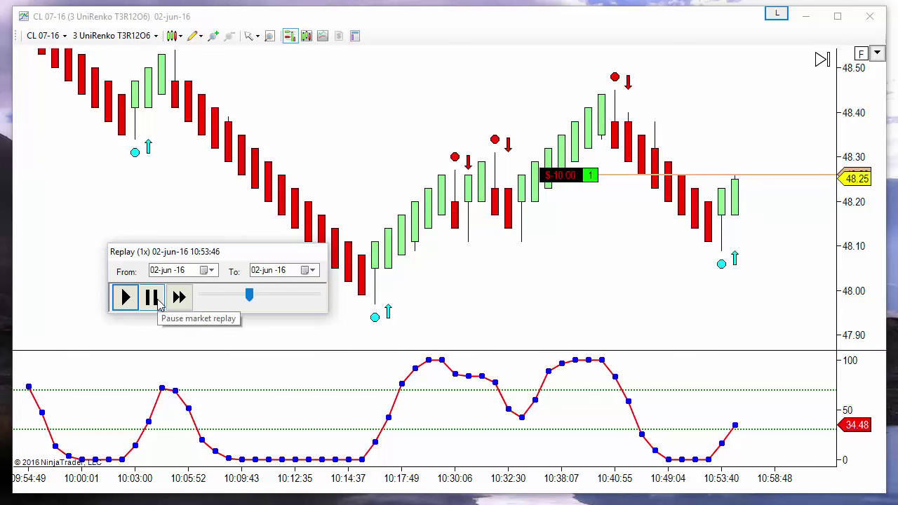
Look up the description of Bars_Life in the reversal indicator's signal settings and leave the settings without changes
{"action": "right_click", "coordinate": [370, 118]}
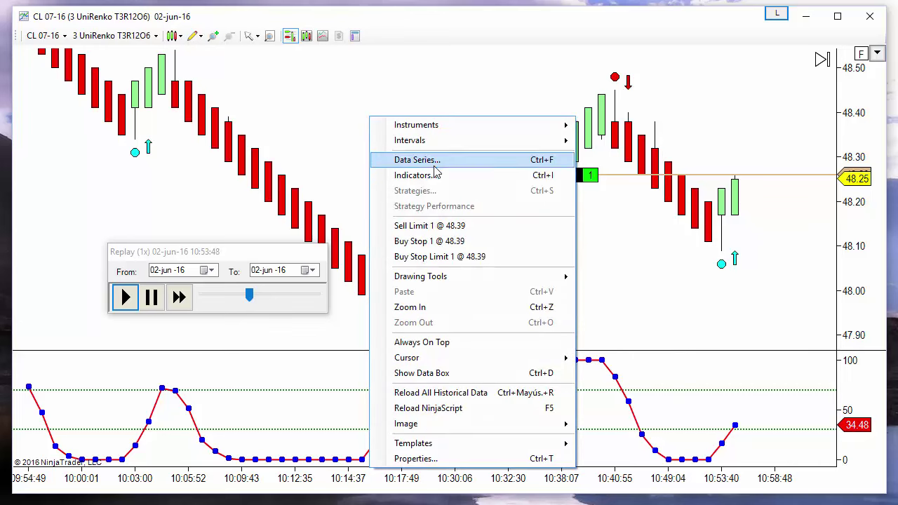
{"action": "left_click", "coordinate": [430, 177]}
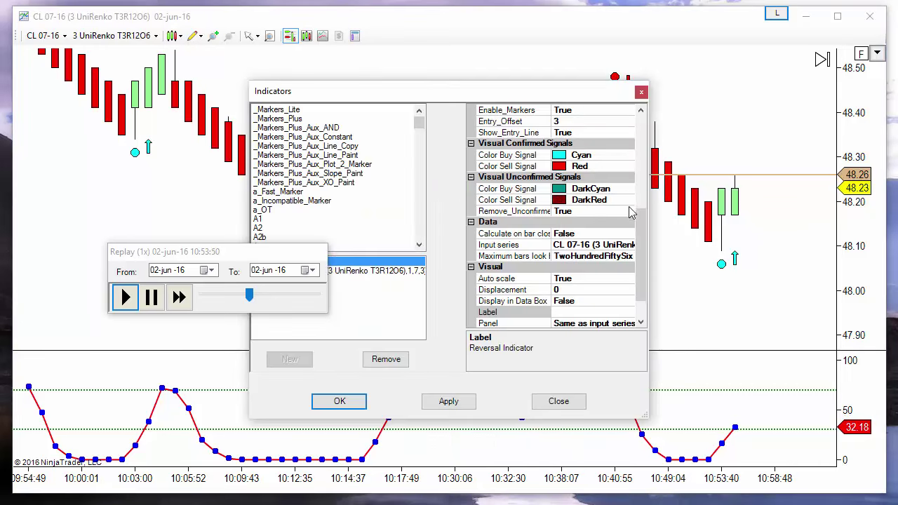
{"action": "scroll", "coordinate": [636, 223], "scroll_direction": "up", "scroll_amount": 2}
{"action": "left_click", "coordinate": [565, 166]}
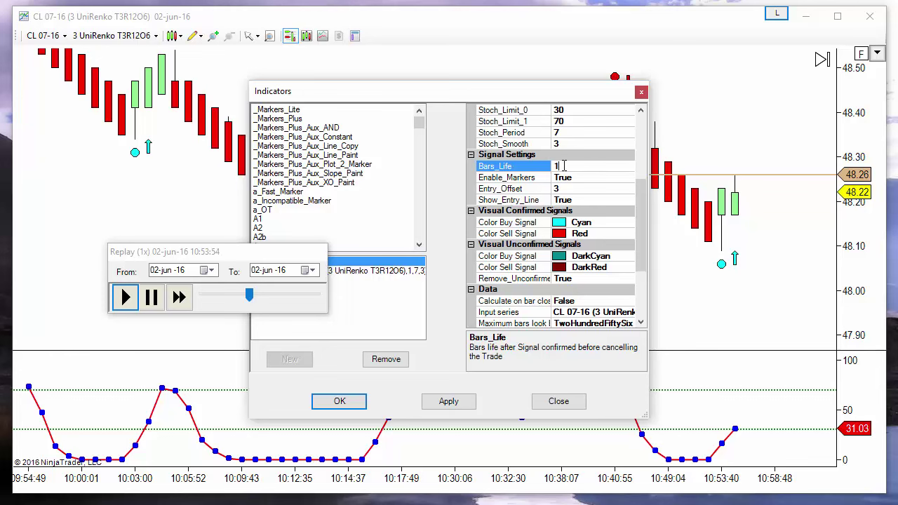
{"action": "left_click", "coordinate": [569, 401]}
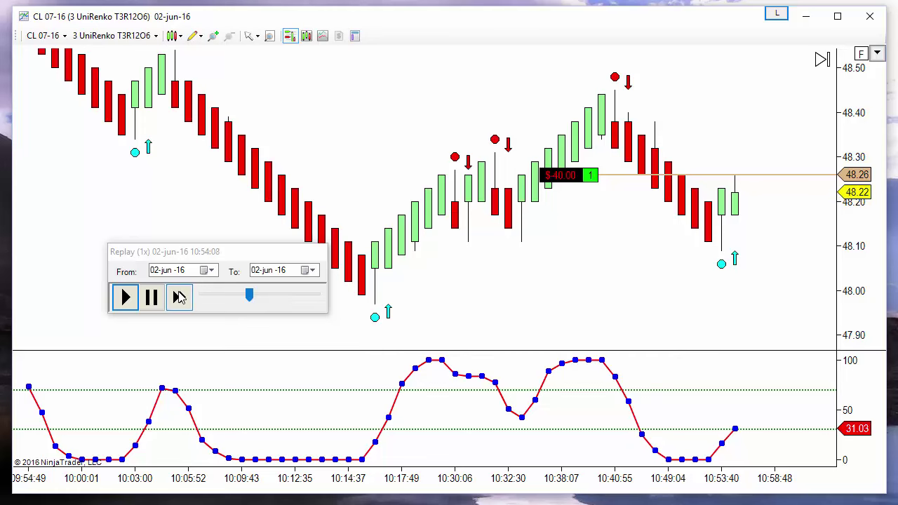
Close the open 1-contract position while replaying at 8x speed, and pause the replay at 10:56:22 with the order entry hidden
{"action": "left_click", "coordinate": [179, 297]}
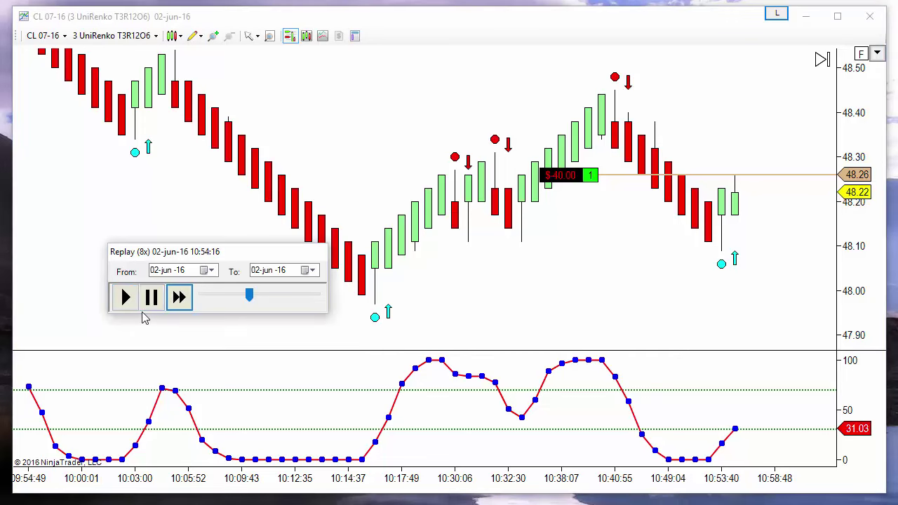
{"action": "left_click", "coordinate": [877, 53]}
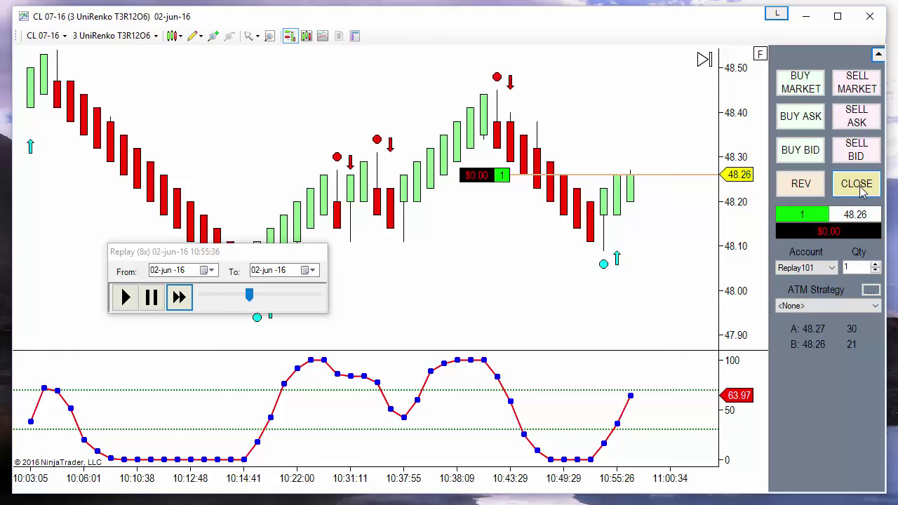
{"action": "left_click", "coordinate": [860, 188]}
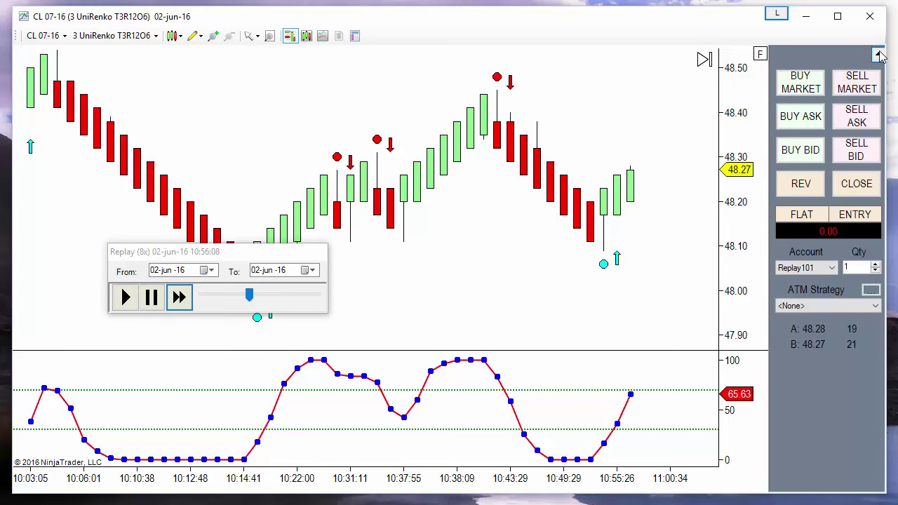
{"action": "left_click", "coordinate": [878, 54]}
{"action": "left_click", "coordinate": [152, 297]}
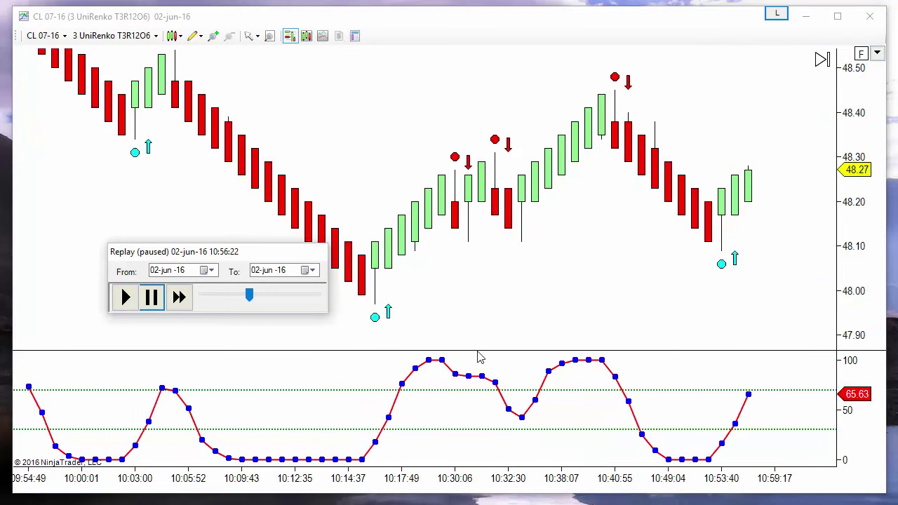
Compress the time axis back to about 09:35 and temporarily enlarge the stochastic panel to compare the signal dots with its 30 and 70 limits
{"action": "left_click_drag", "start_coordinate": [477, 349], "coordinate": [480, 269]}
{"action": "left_click_drag", "start_coordinate": [371, 481], "coordinate": [424, 484]}
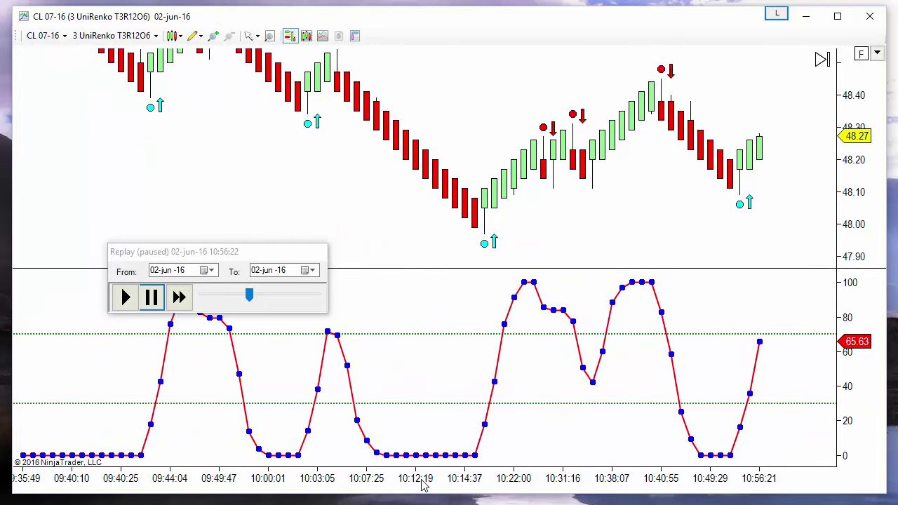
{"action": "left_click", "coordinate": [476, 315]}
{"action": "left_click", "coordinate": [544, 128]}
{"action": "left_click", "coordinate": [488, 463]}
{"action": "left_click_drag", "start_coordinate": [628, 269], "coordinate": [622, 361]}
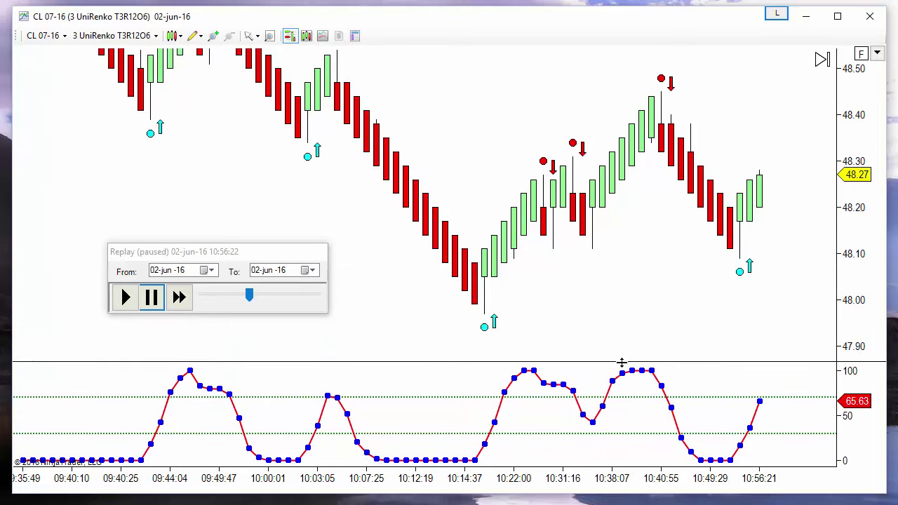